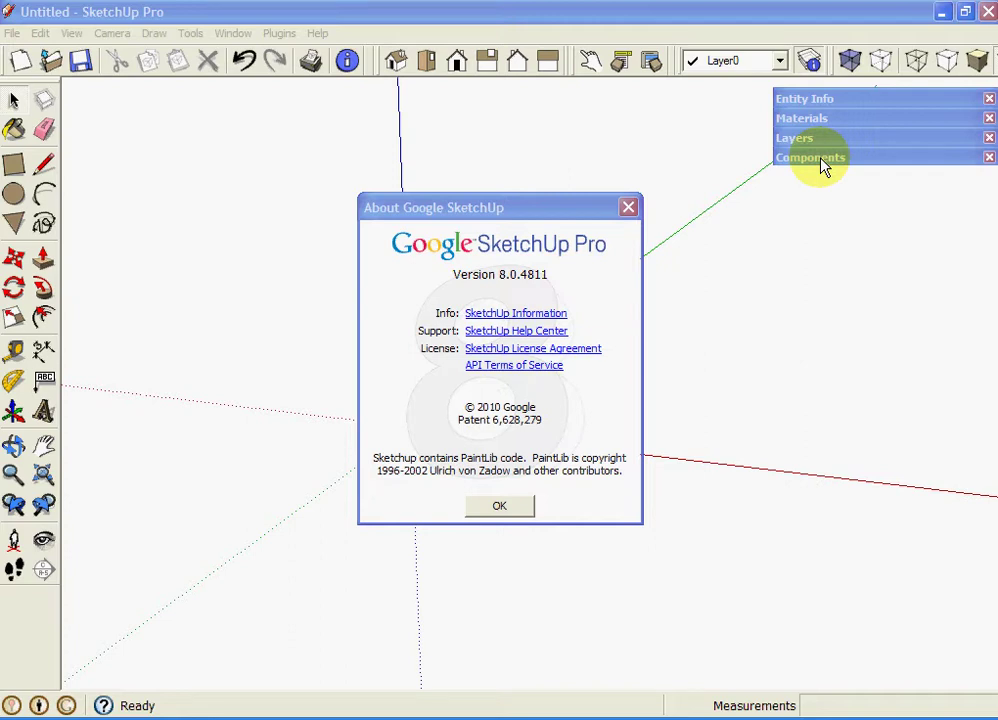
# - Load the Cabinets - Base (SketchData) collection in the Components browser
pyautogui.click(497, 508)
pyautogui.click(818, 158)
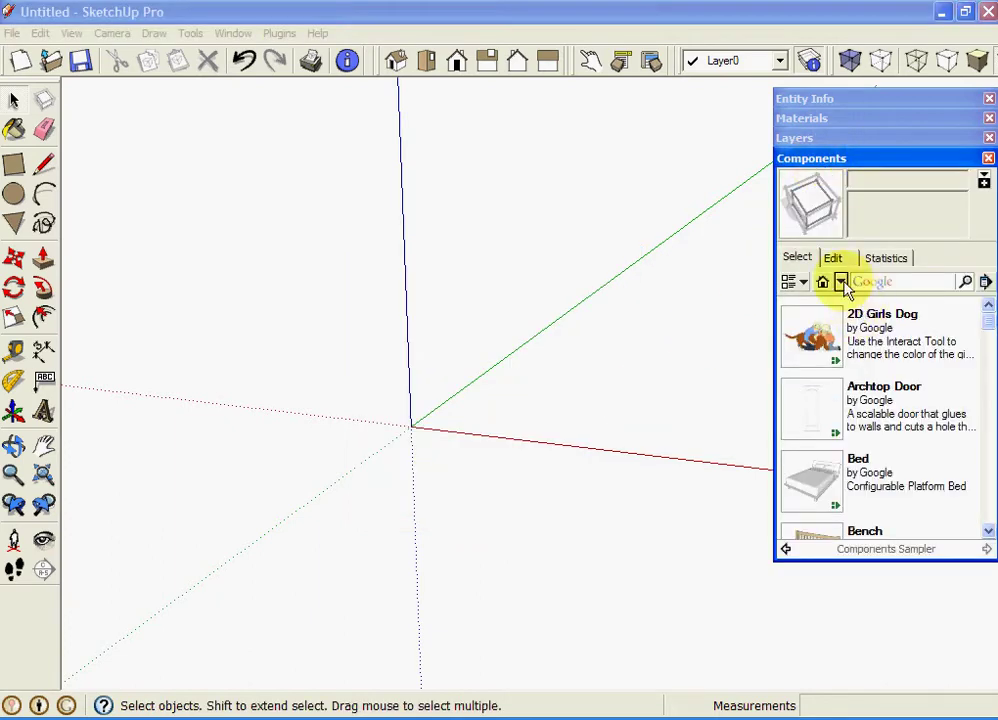
pyautogui.click(841, 282)
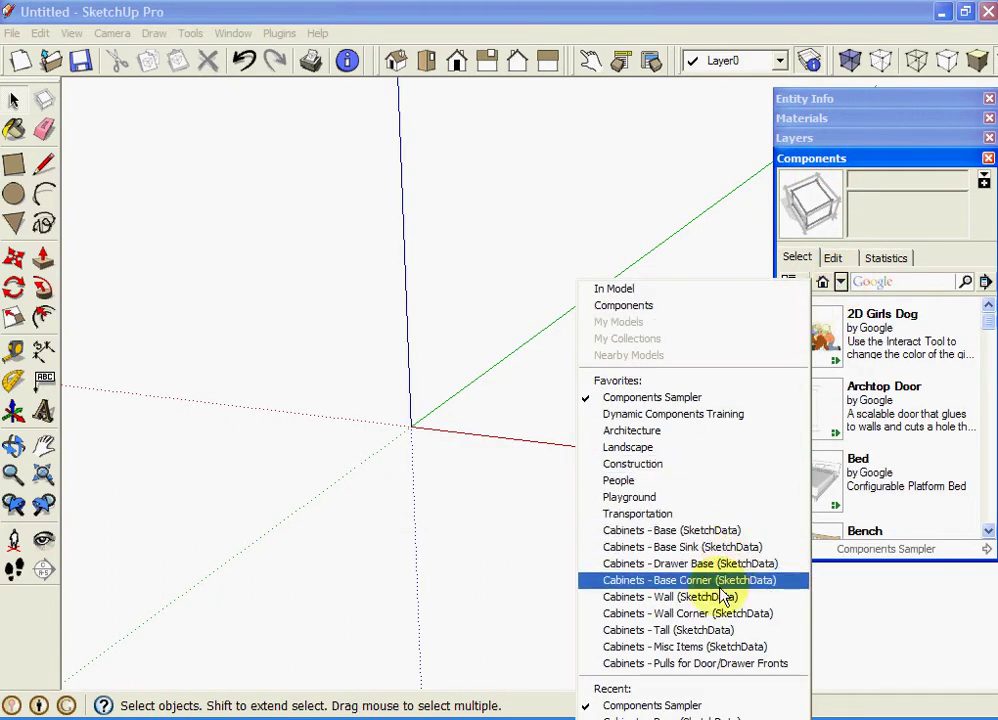
pyautogui.click(705, 537)
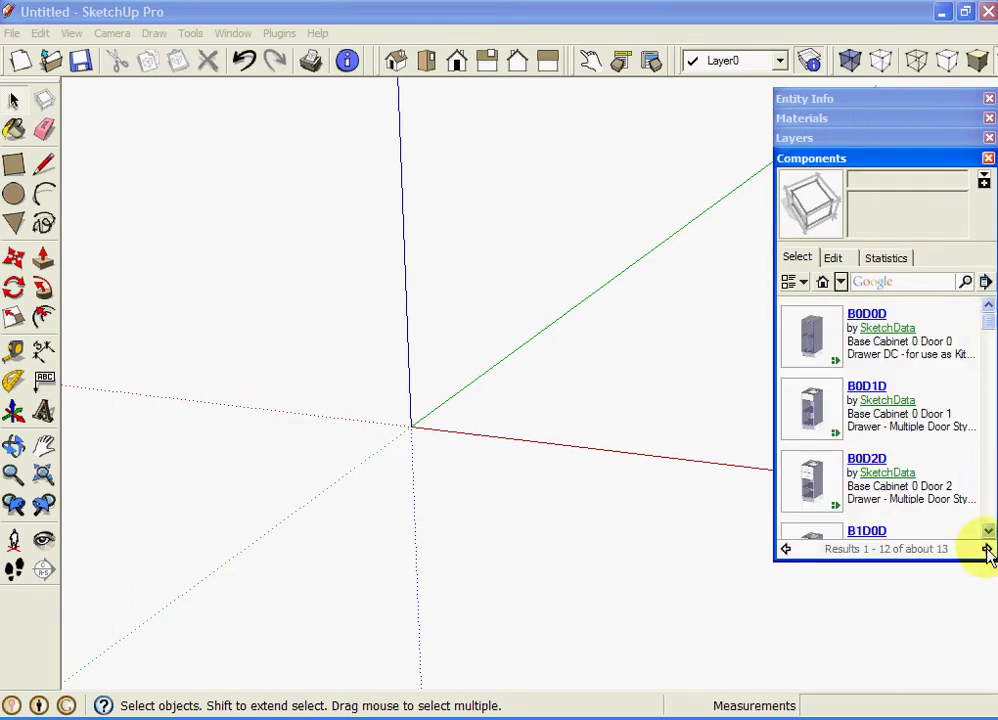
pyautogui.click(988, 532)
pyautogui.click(988, 532)
# - Place two B1D1D base cabinets side by side at the origin
pyautogui.click(988, 532)
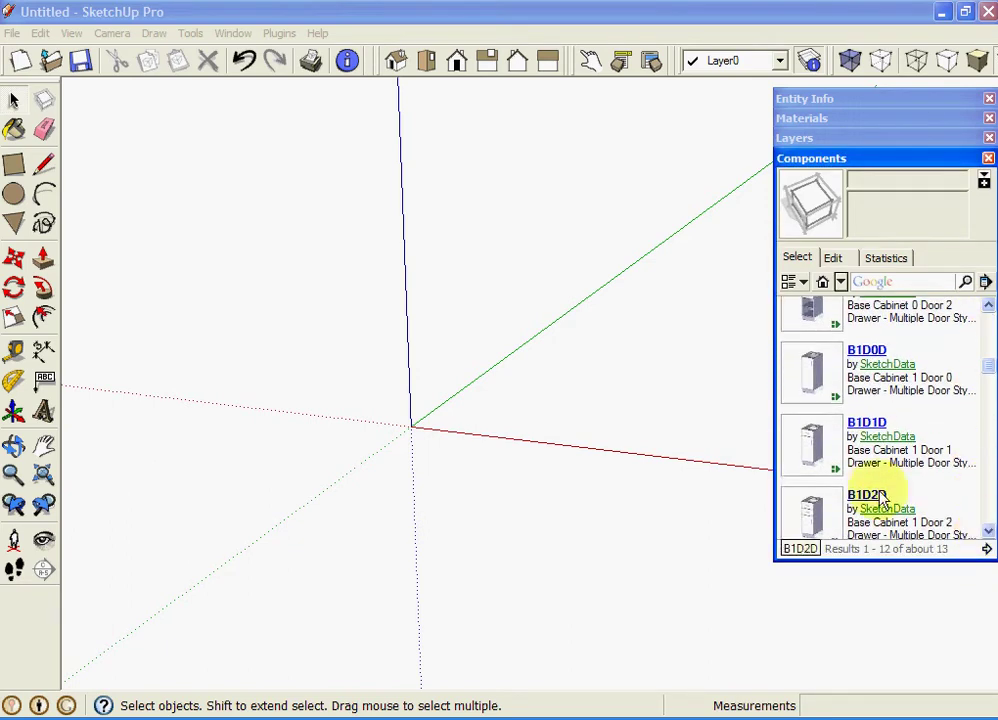
pyautogui.click(826, 446)
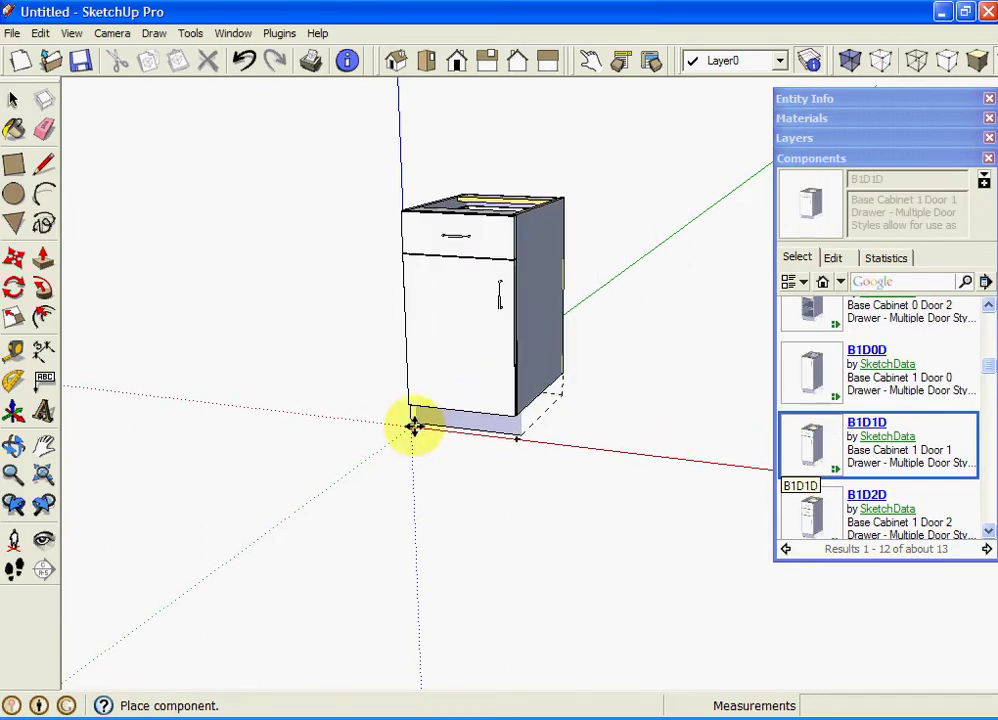
pyautogui.click(412, 425)
pyautogui.click(816, 452)
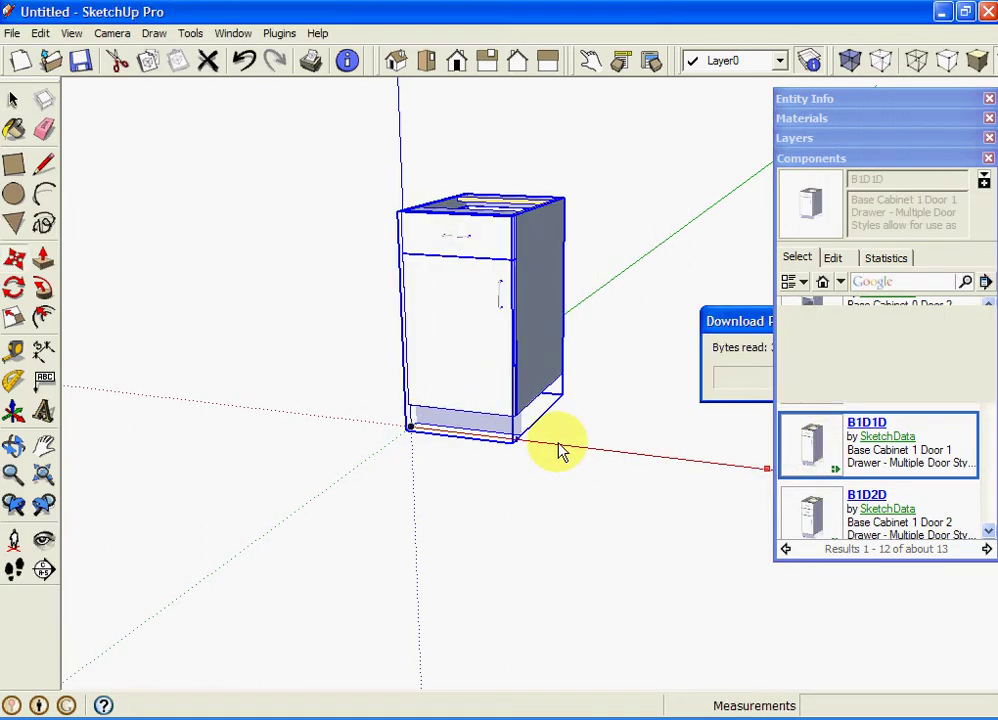
pyautogui.click(517, 443)
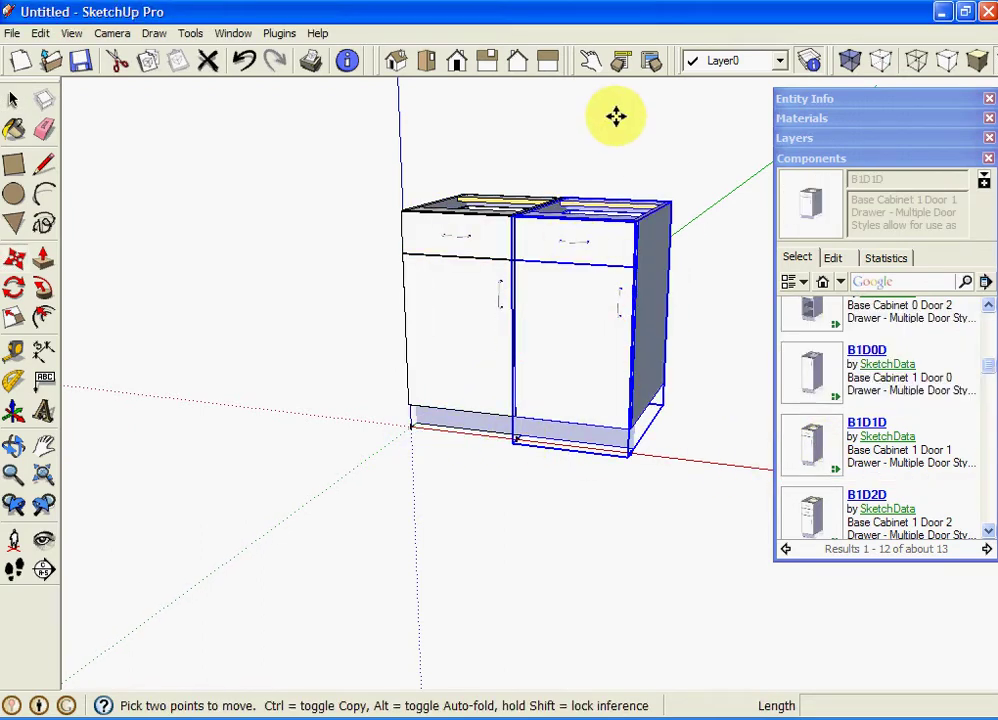
# - Set the right cabinet's Case Door Hinge to Right Hand in Component Options
pyautogui.click(624, 62)
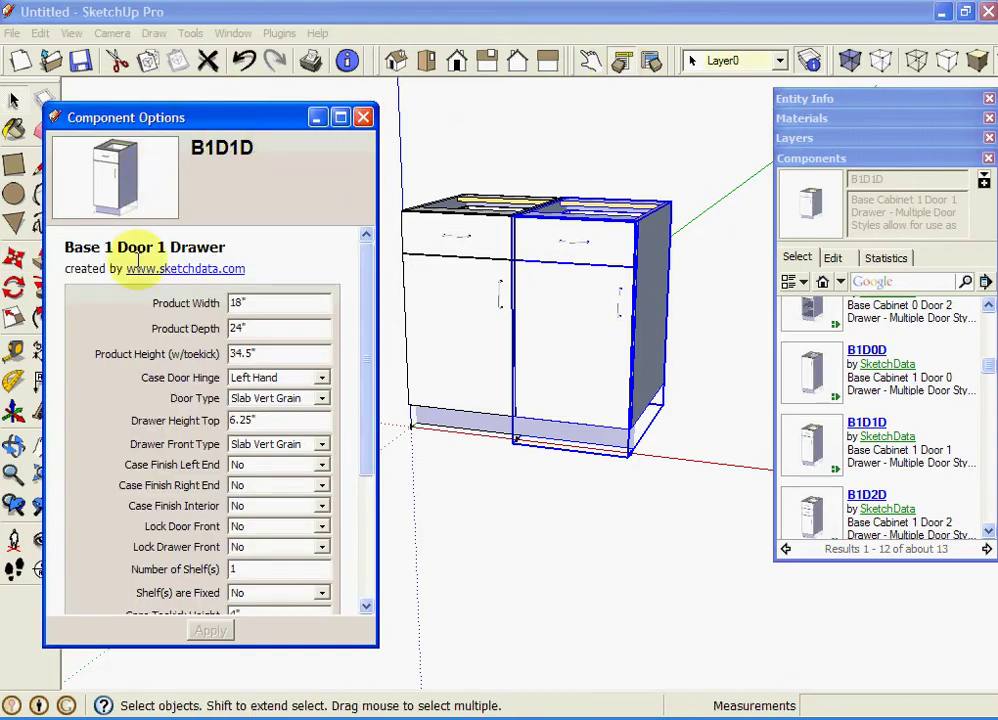
pyautogui.click(441, 339)
pyautogui.click(590, 366)
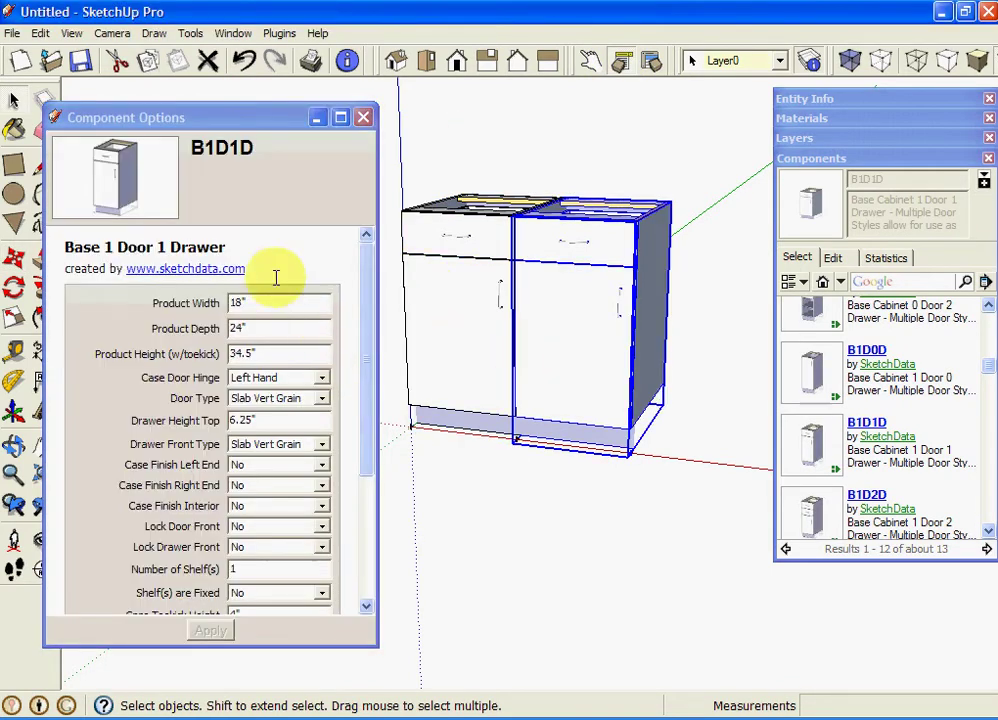
pyautogui.click(322, 378)
pyautogui.click(290, 409)
pyautogui.click(211, 631)
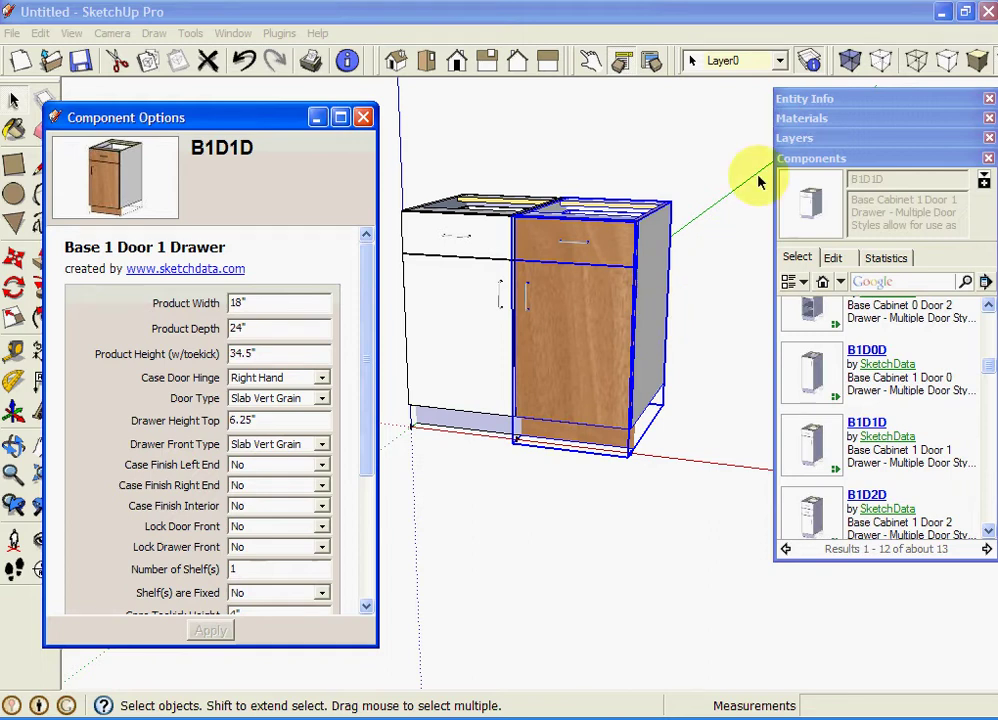
# - Redraw the left cabinet as a dynamic component so it shows its wood-grain finish
pyautogui.click(800, 119)
pyautogui.click(805, 119)
pyautogui.click(446, 296)
pyautogui.rightClick(446, 296)
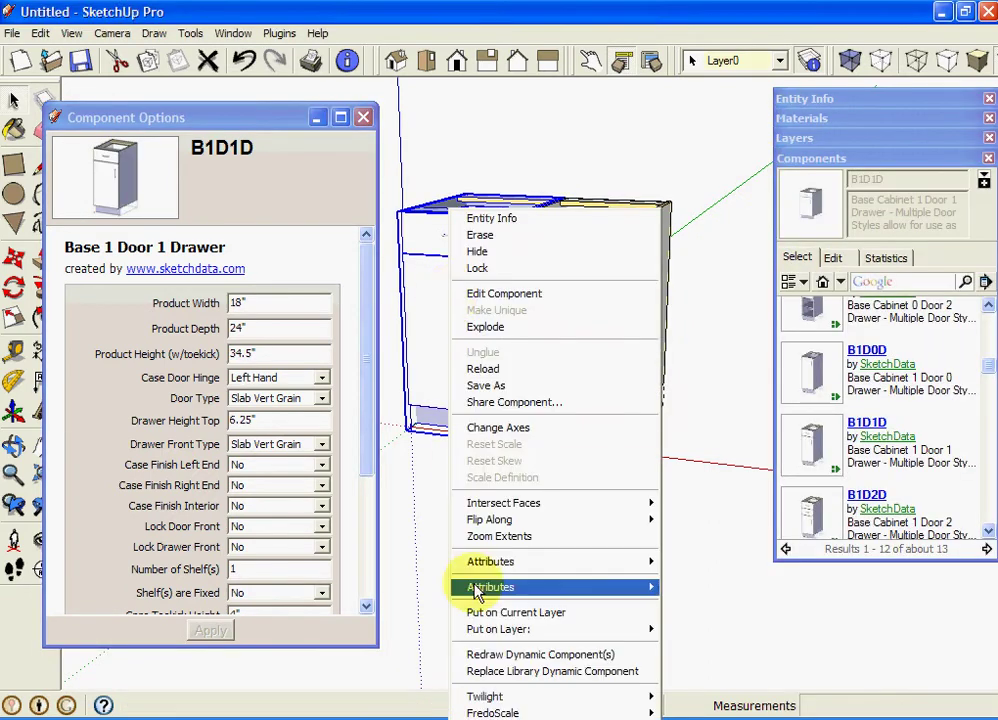
pyautogui.click(476, 656)
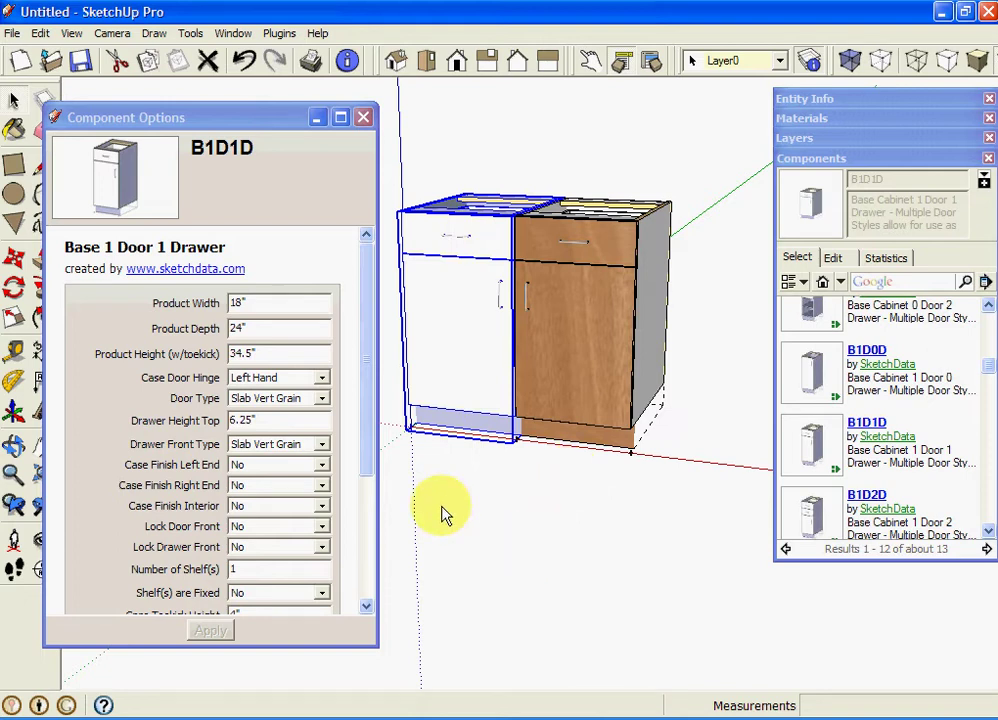
pyautogui.moveTo(372, 339); pyautogui.dragTo(361, 301)
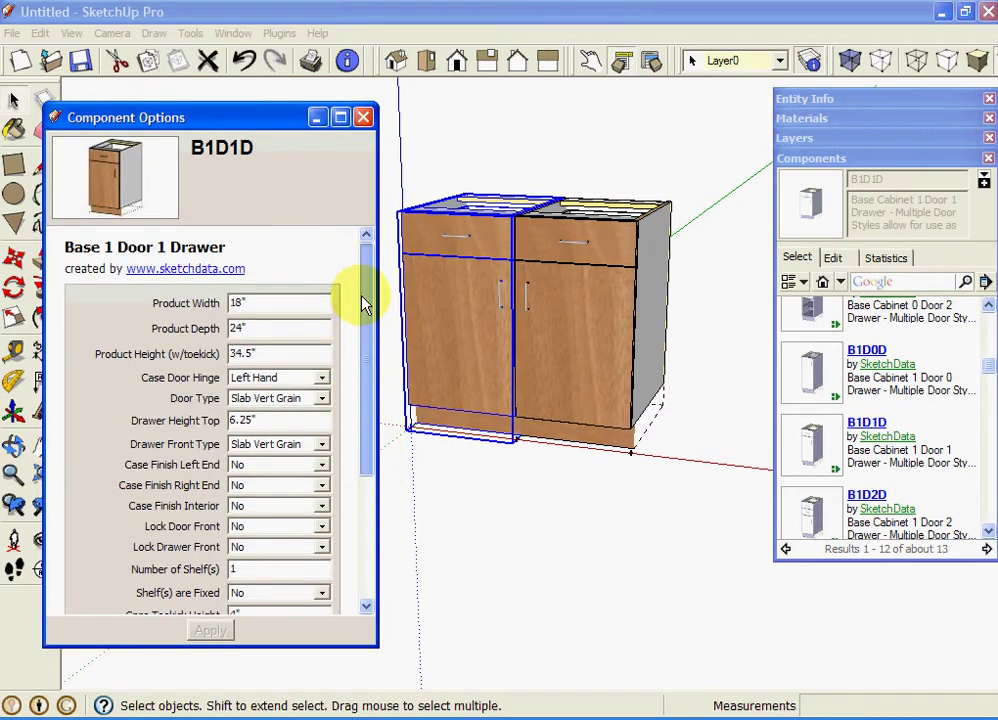
pyautogui.click(539, 468)
# - Set the right cabinet's Case Finish Right End to Yes
pyautogui.click(615, 362)
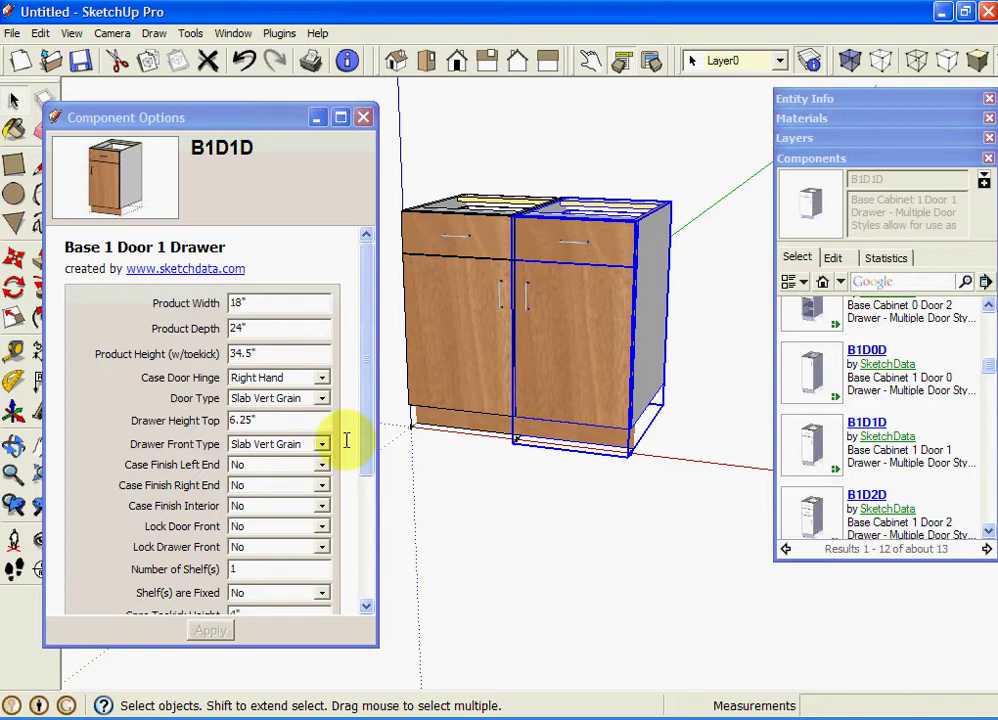
pyautogui.click(322, 485)
pyautogui.click(288, 517)
pyautogui.click(210, 630)
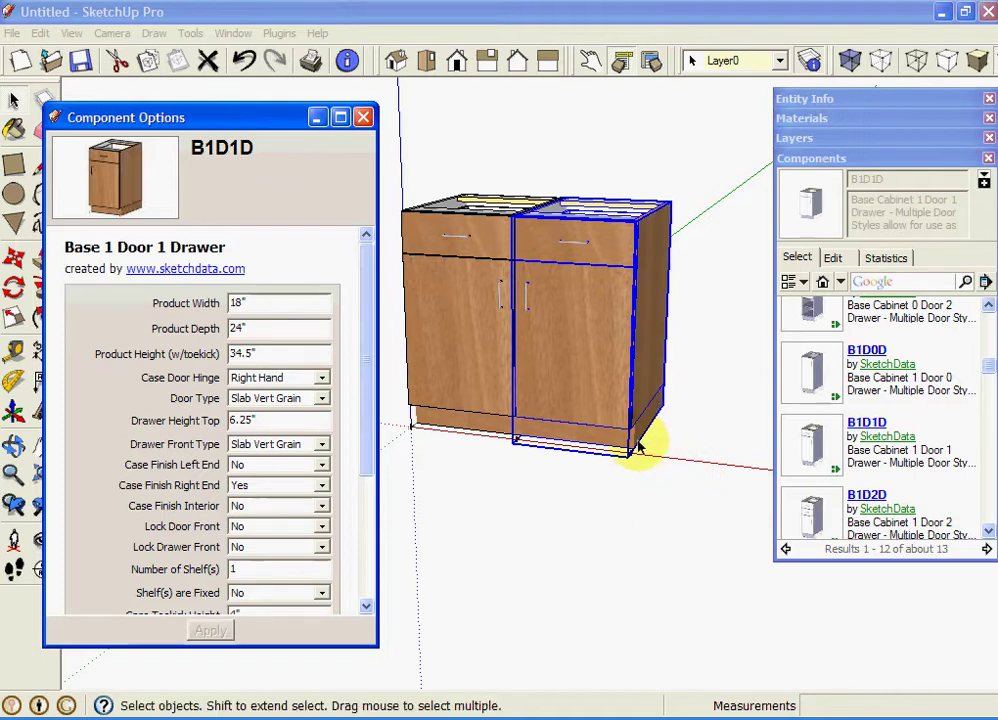
# - Give the right cabinet's toe base a 2" Toe Base Setback Right
pyautogui.doubleClick(641, 410)
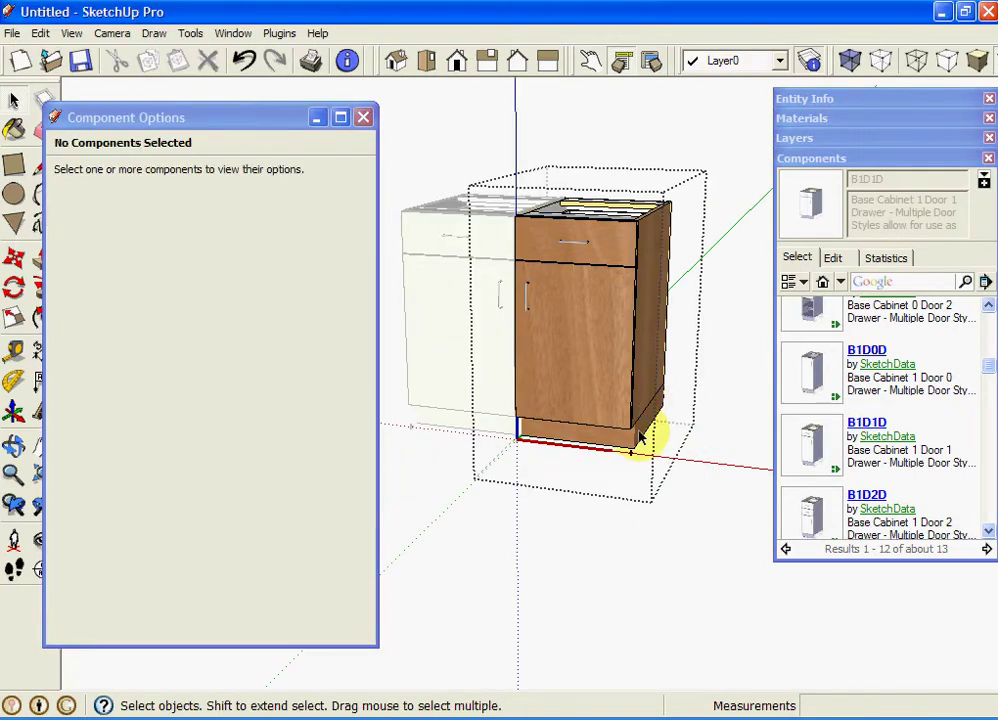
pyautogui.click(641, 441)
pyautogui.doubleClick(200, 448)
pyautogui.write('2')
pyautogui.click(211, 630)
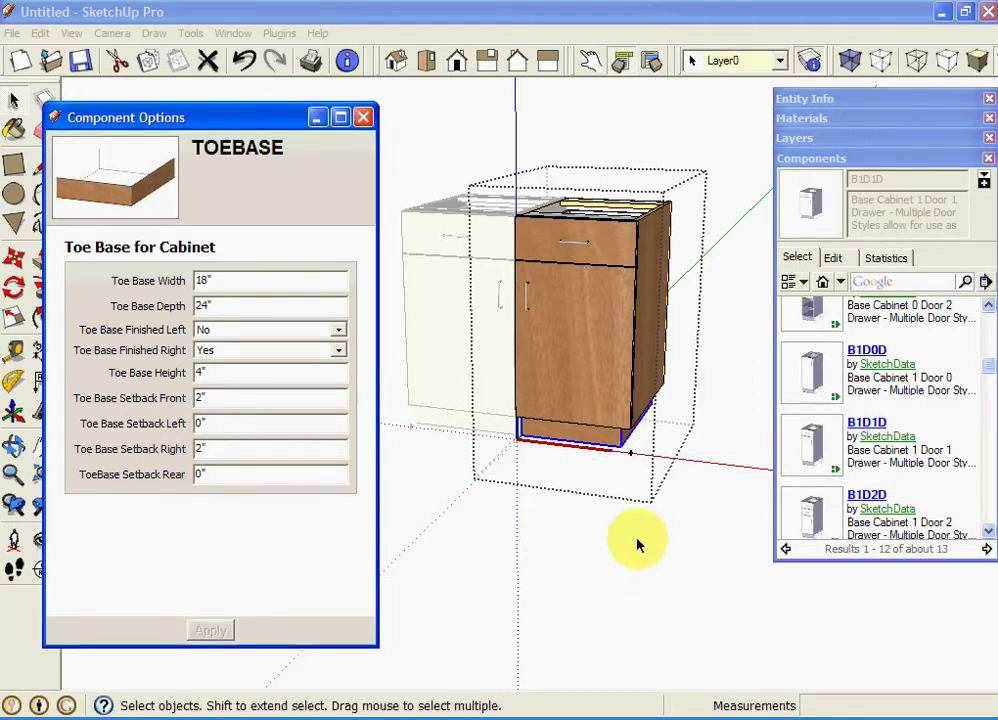
pyautogui.moveTo(637, 541); pyautogui.dragTo(552, 306, button='middle')
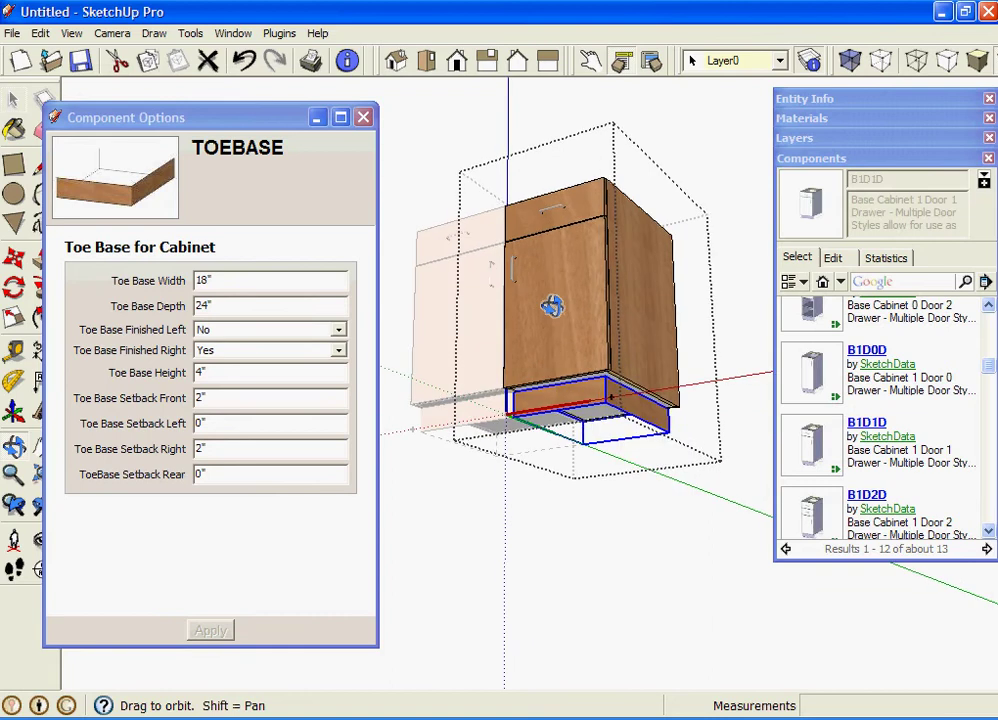
# - Select the right cabinet's ENDR end panel and its FO,FI,L1,W1,L2,W2 edge code field
pyautogui.click(649, 354)
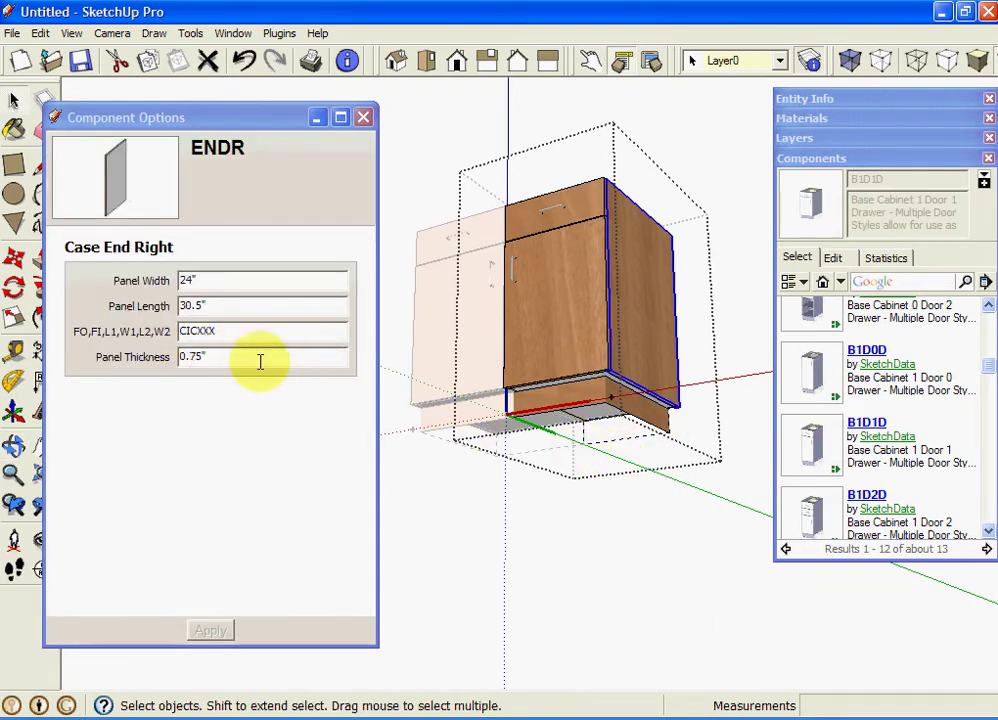
pyautogui.click(205, 331)
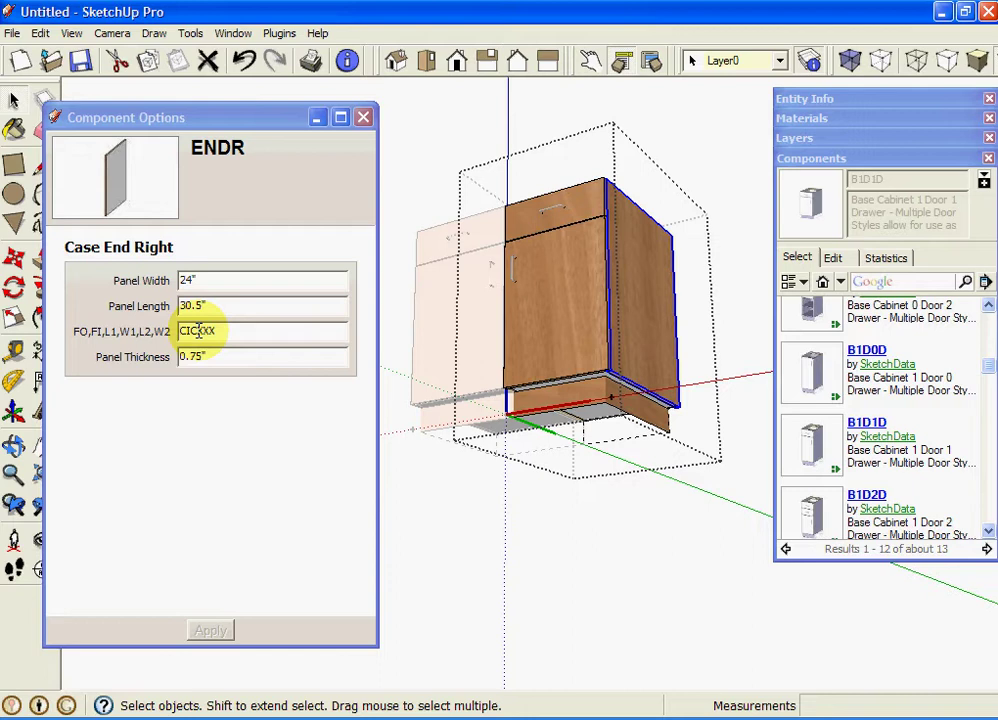
pyautogui.moveTo(751, 365); pyautogui.dragTo(675, 387, button='middle')
pyautogui.scroll(8, 655, 318)
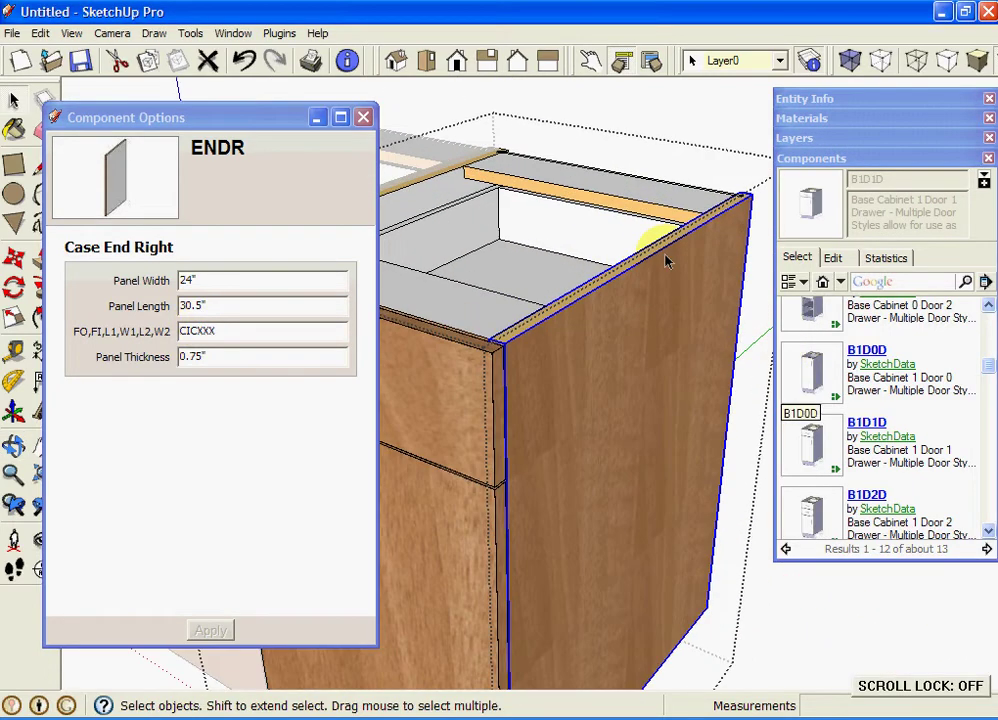
pyautogui.scroll(-5, 668, 262)
pyautogui.moveTo(646, 368); pyautogui.dragTo(662, 392, button='middle')
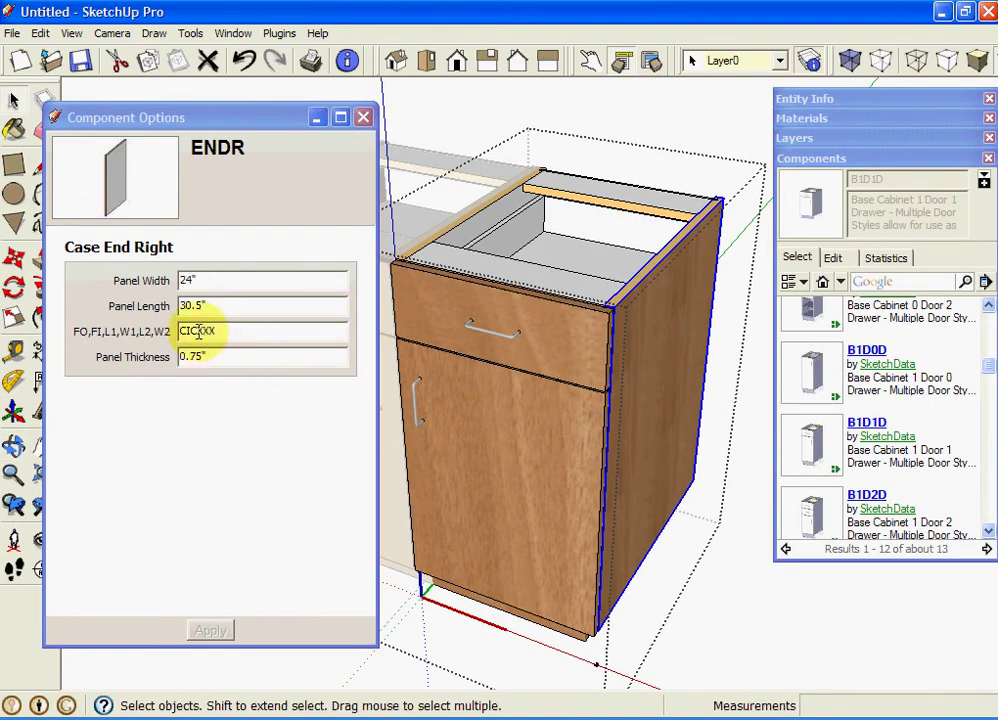
# - Change the ENDR edge code from CICXXX to CICIII and apply it
pyautogui.moveTo(198, 333); pyautogui.dragTo(285, 340)
pyautogui.write('III')
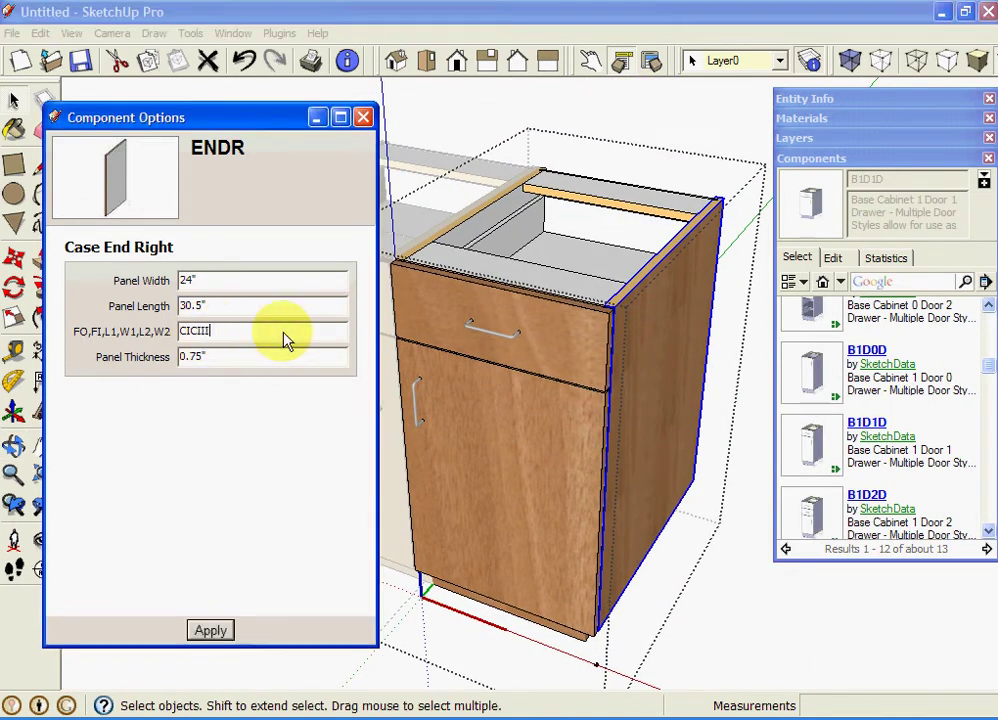
pyautogui.click(207, 630)
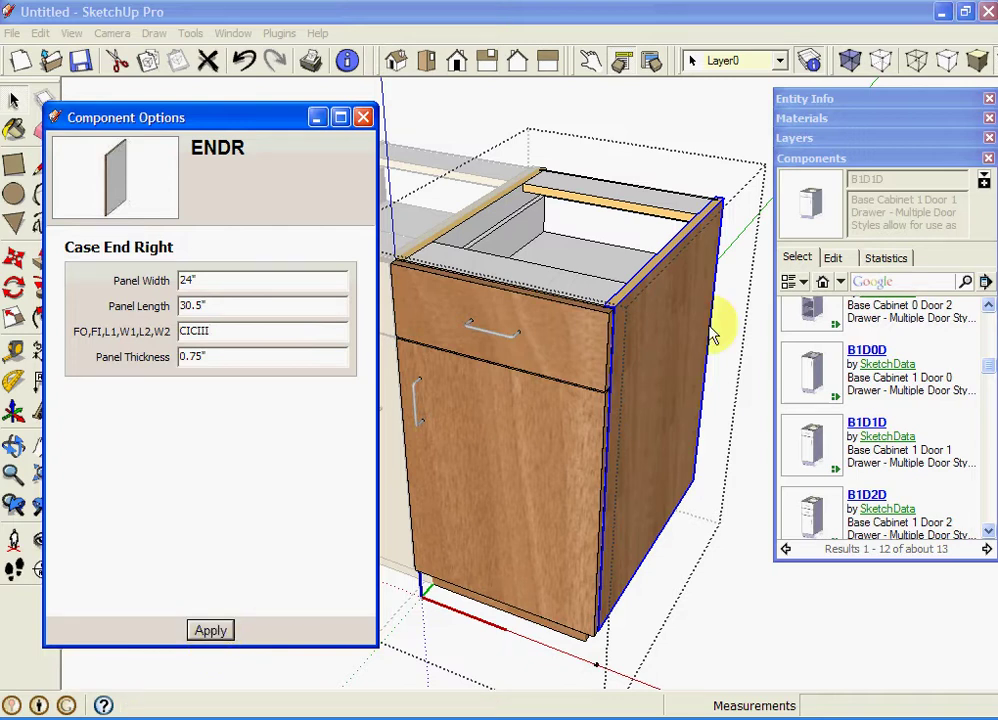
pyautogui.moveTo(697, 296); pyautogui.dragTo(725, 532, button='middle')
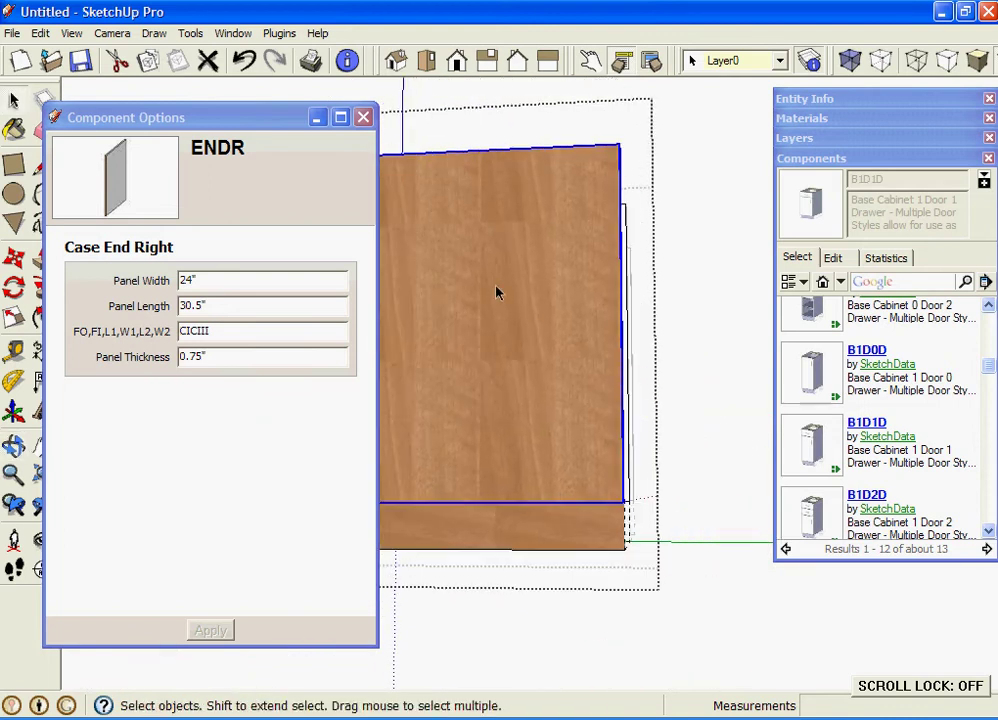
pyautogui.moveTo(497, 292); pyautogui.dragTo(520, 300, button='middle')
pyautogui.click(840, 120)
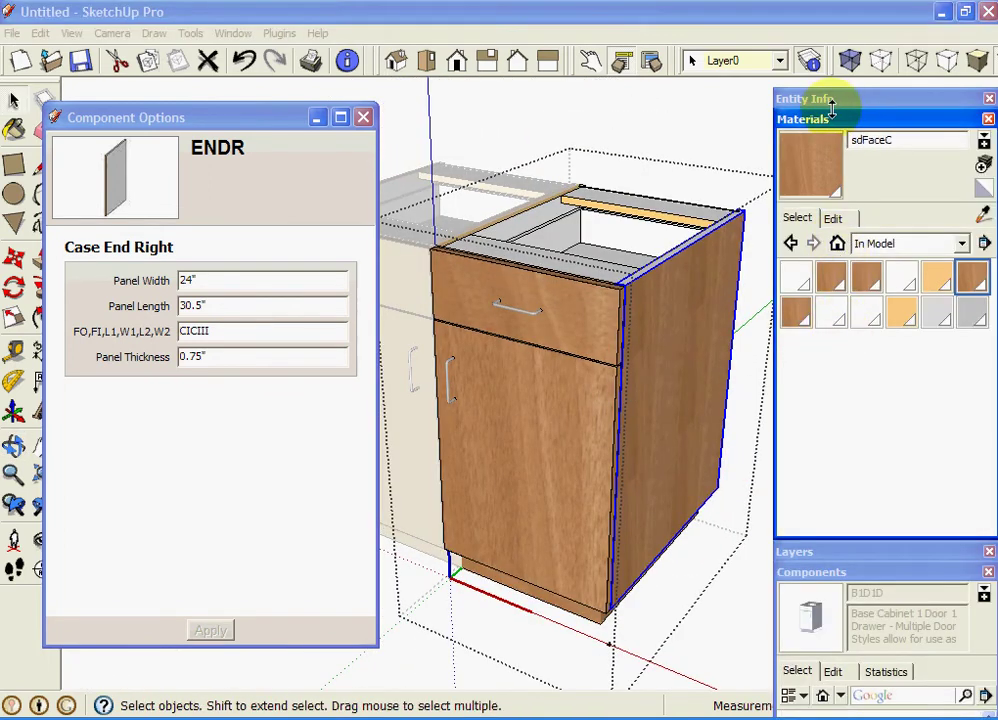
# - Set the right cabinet's ENDR end panel thickness to 0.625"
pyautogui.click(840, 120)
pyautogui.moveTo(584, 428); pyautogui.dragTo(495, 535, button='middle')
pyautogui.click(425, 570)
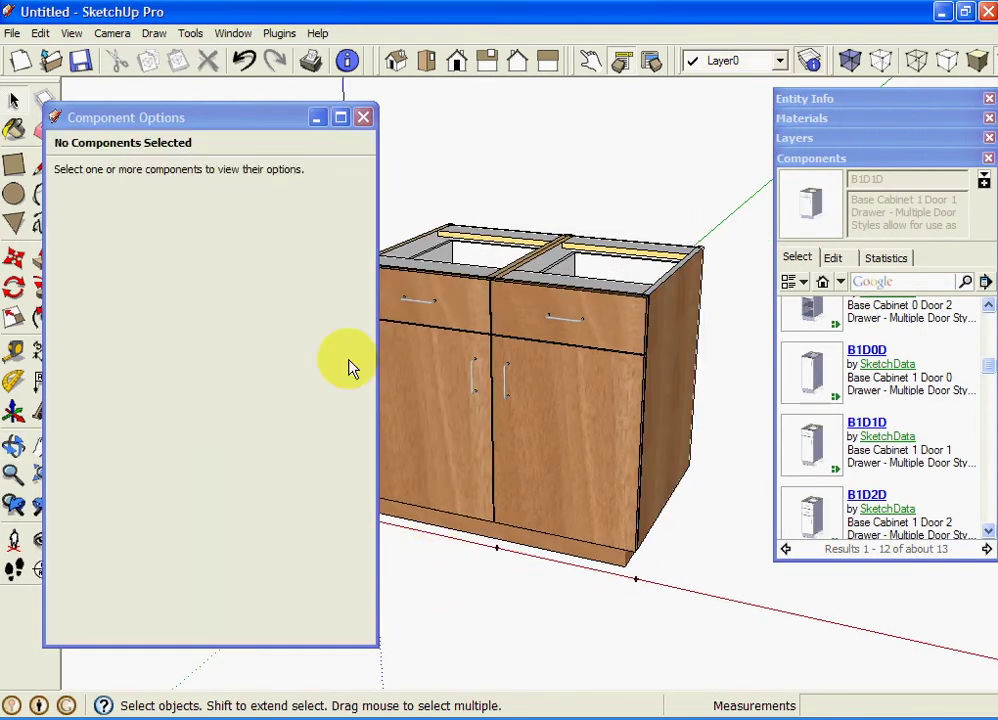
pyautogui.moveTo(285, 116)
pyautogui.mouseDown()
pyautogui.moveTo(263, 140)
pyautogui.moveTo(273, 136)
pyautogui.mouseUp()
pyautogui.moveTo(480, 330); pyautogui.dragTo(630, 372, button='middle')
pyautogui.scroll(5, 646, 308)
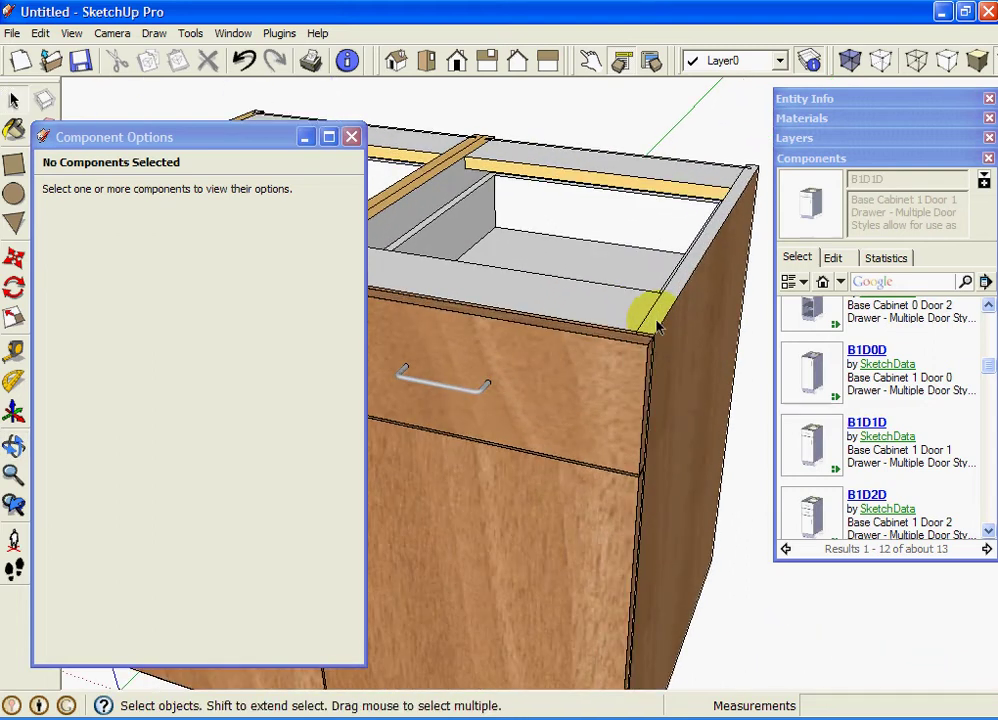
pyautogui.scroll(-5, 655, 322)
pyautogui.scroll(2, 662, 322)
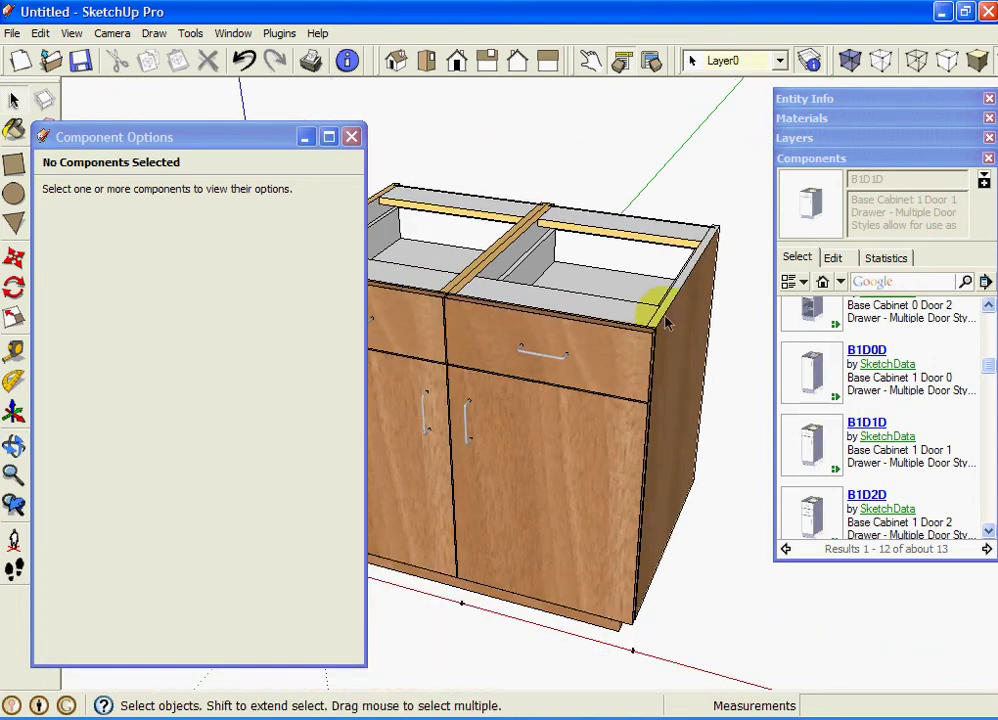
pyautogui.doubleClick(664, 318)
pyautogui.click(508, 249)
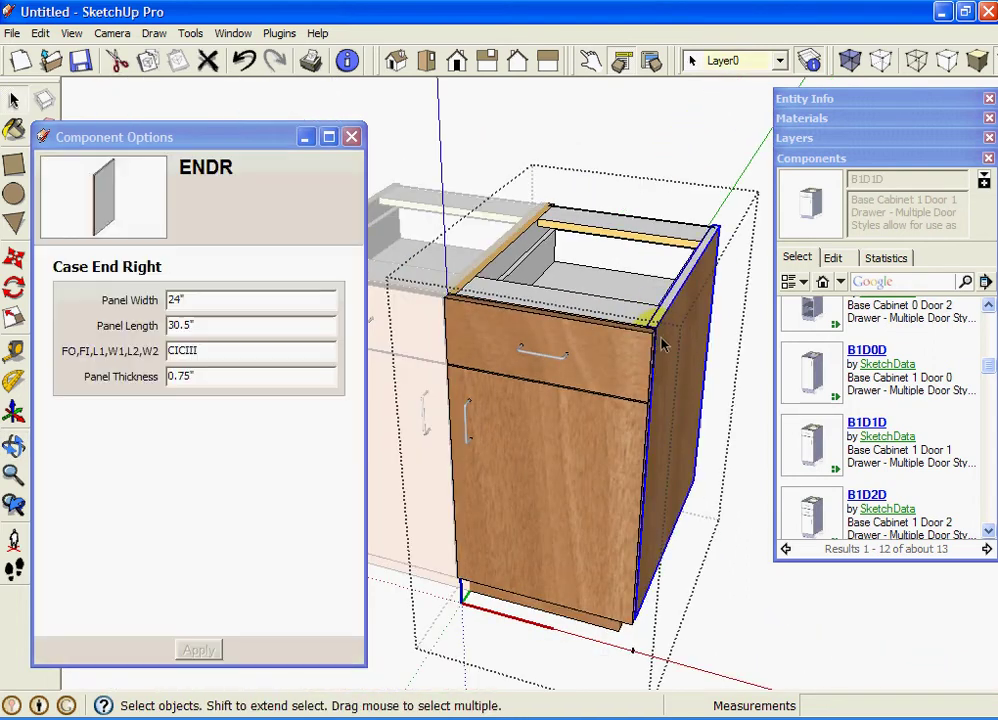
pyautogui.click(176, 377)
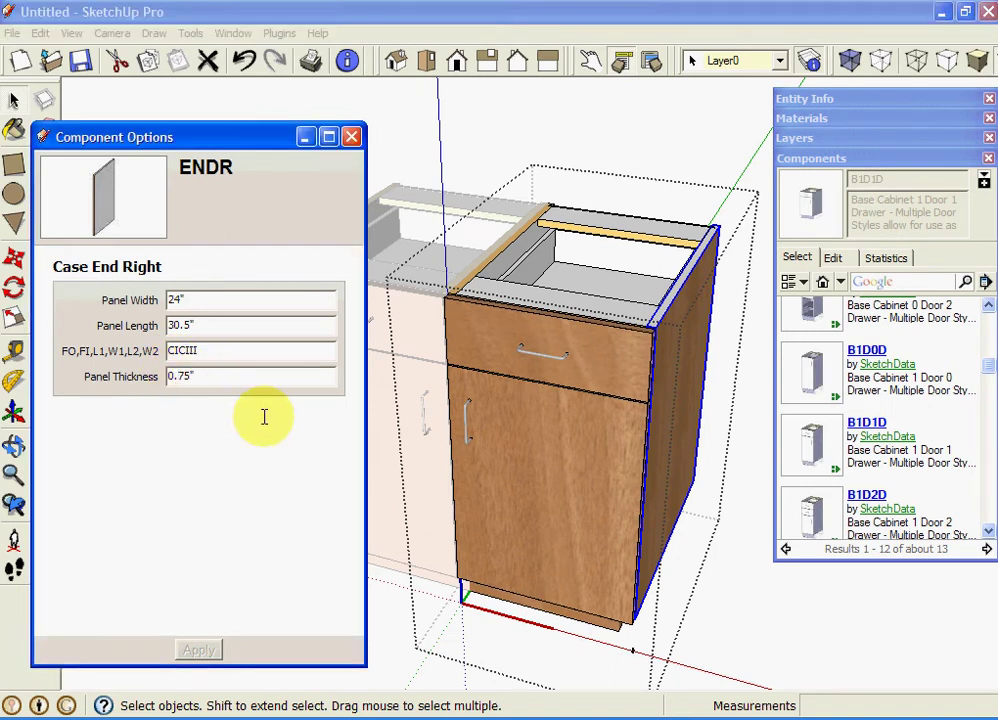
pyautogui.write('562')
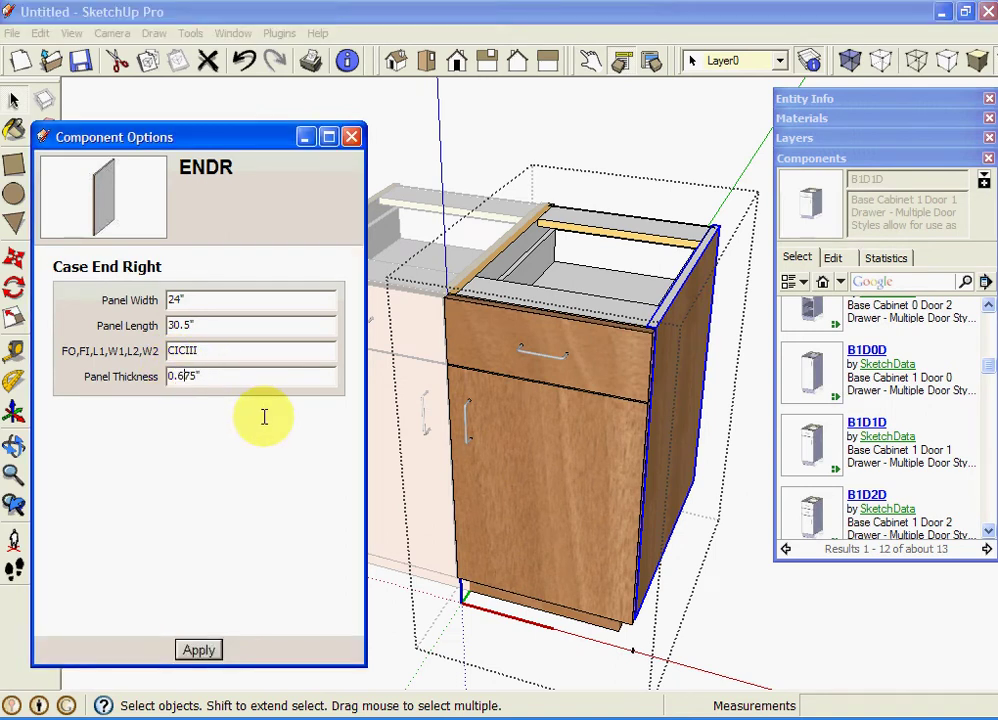
pyautogui.press('Return')
# - Redraw the B1D1D cabinet with the thinner right end panel
pyautogui.click(745, 407)
pyautogui.moveTo(745, 407); pyautogui.dragTo(655, 410, button='middle')
pyautogui.click(652, 402)
pyautogui.rightClick(650, 600)
pyautogui.click(713, 656)
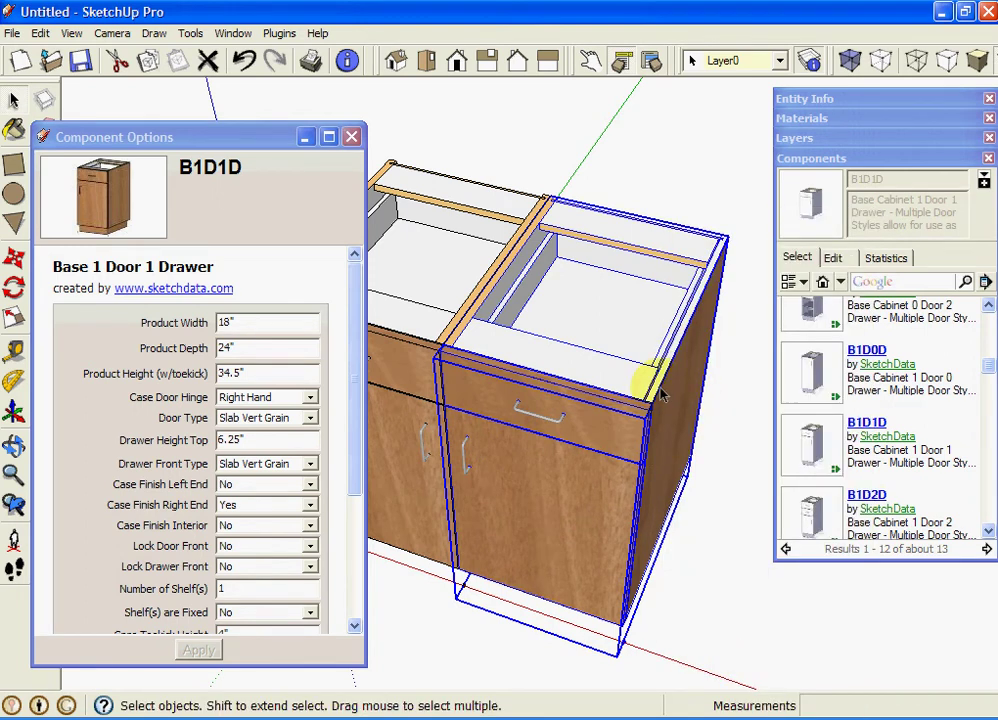
pyautogui.scroll(1, 660, 410)
pyautogui.scroll(-2, 660, 410)
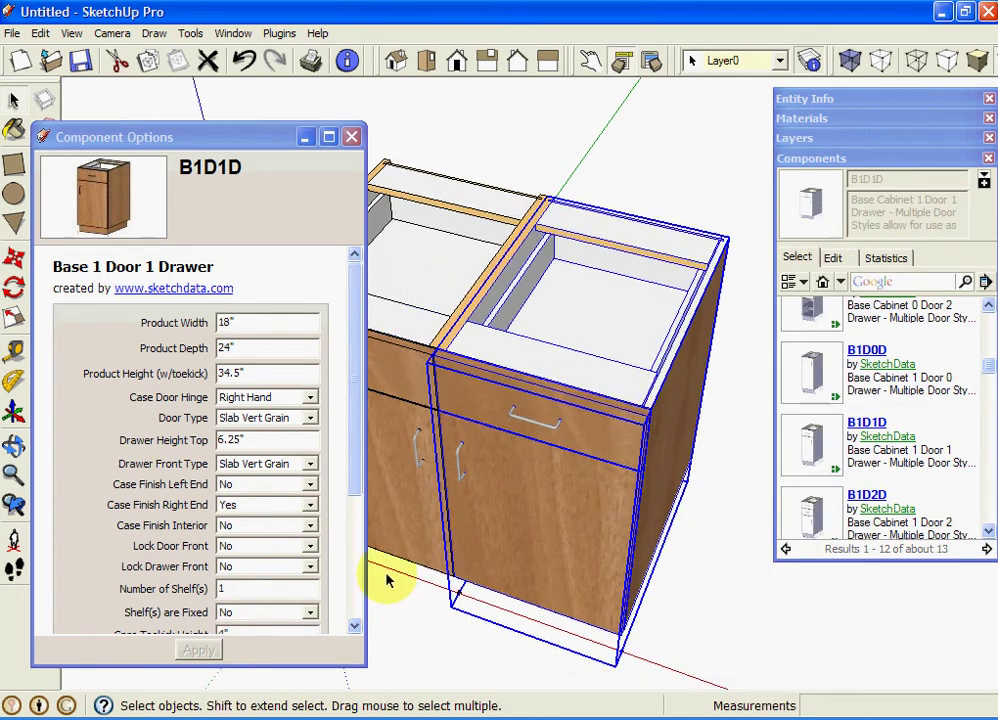
pyautogui.click(457, 452)
pyautogui.scroll(2, 622, 415)
pyautogui.scroll(1, 662, 380)
# - Set the ENDL left end panel thickness to 0.625" and apply
pyautogui.doubleClick(432, 262)
pyautogui.click(432, 262)
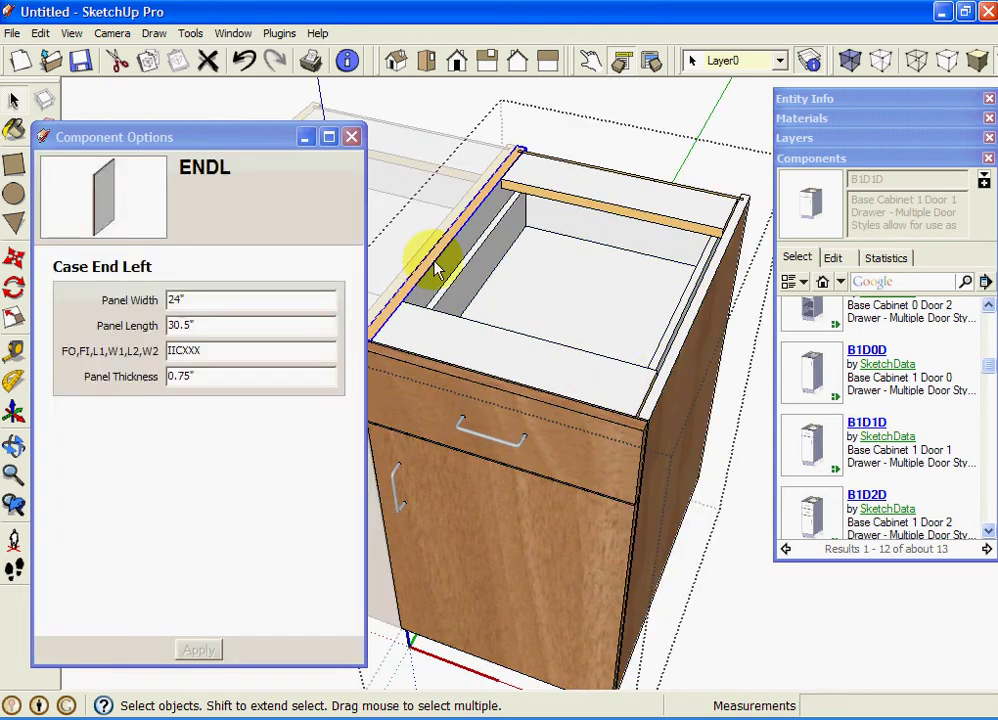
pyautogui.click(178, 376)
pyautogui.press('BackSpace')
pyautogui.write('62')
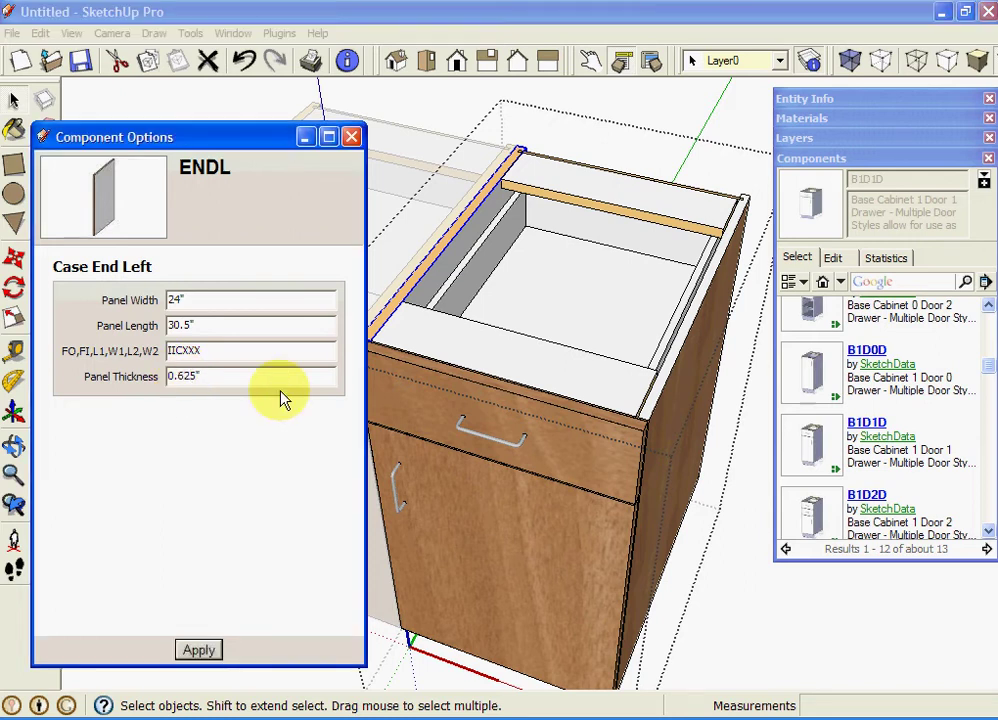
pyautogui.click(199, 650)
# - Redraw the cabinet with both thinner end panels and view both cabinets from the front
pyautogui.click(725, 450)
pyautogui.rightClick(693, 432)
pyautogui.click(710, 655)
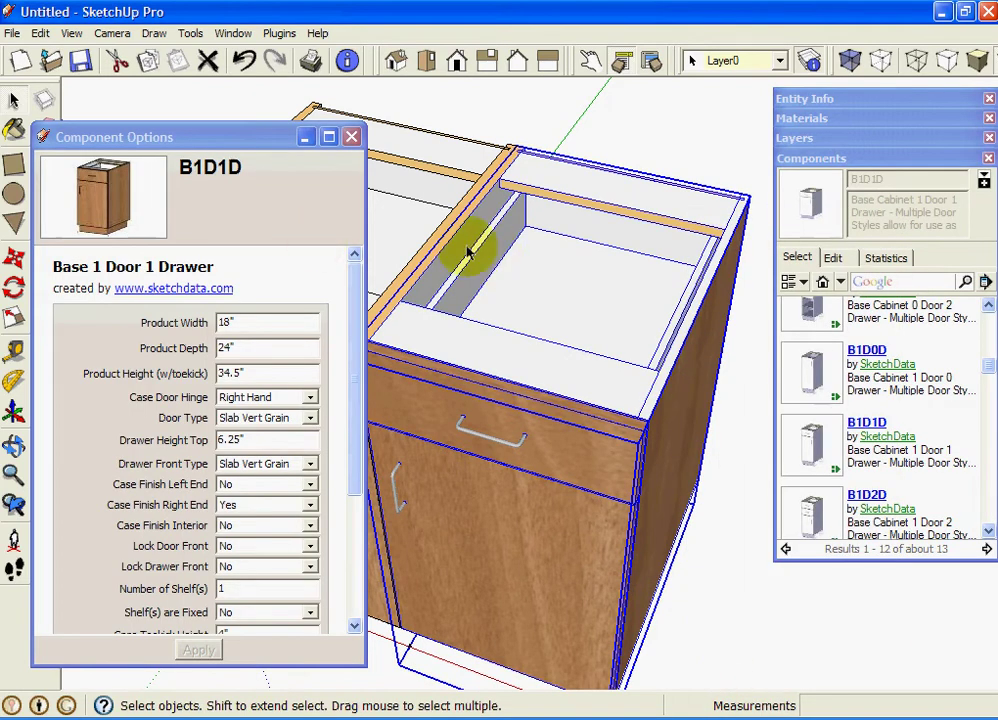
pyautogui.scroll(-5, 474, 383)
pyautogui.moveTo(390, 340); pyautogui.dragTo(590, 367, button='middle')
pyautogui.scroll(-1, 590, 367)
pyautogui.click(636, 258)
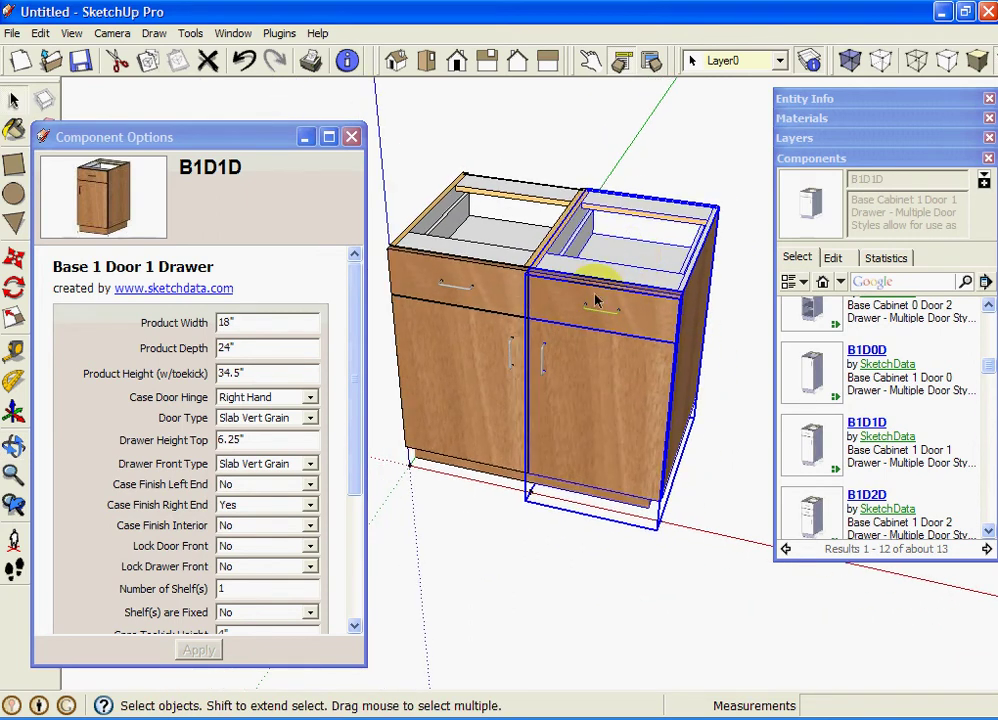
# - Dismiss the context menu, box-select both B1D1D cabinets, and show the Plugins list
pyautogui.rightClick(599, 373)
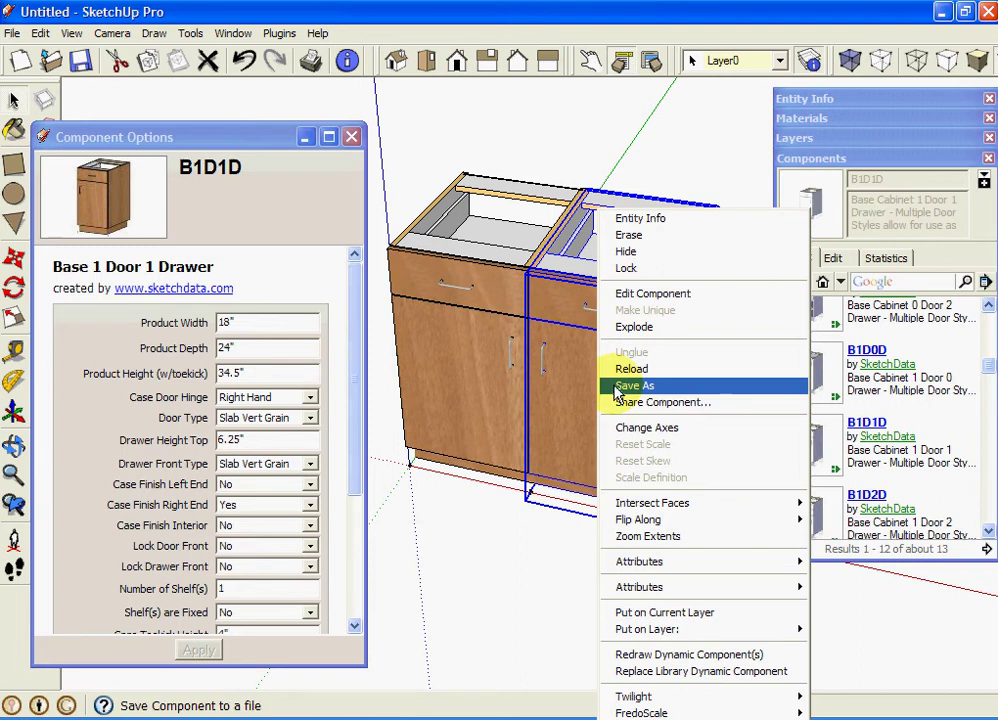
pyautogui.click(528, 528)
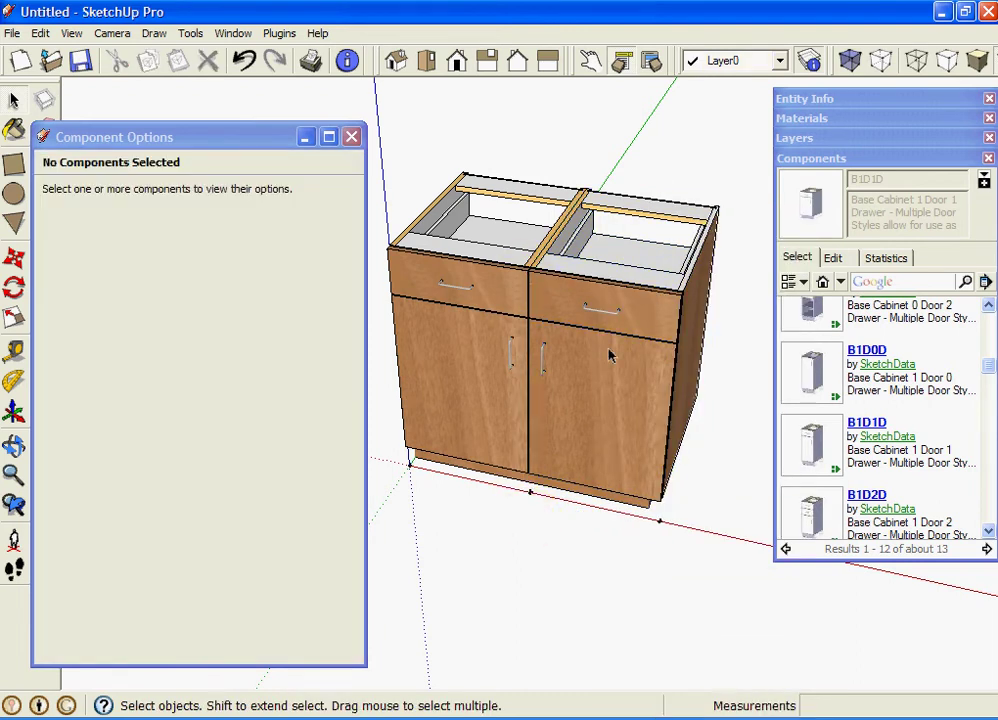
pyautogui.click(564, 519)
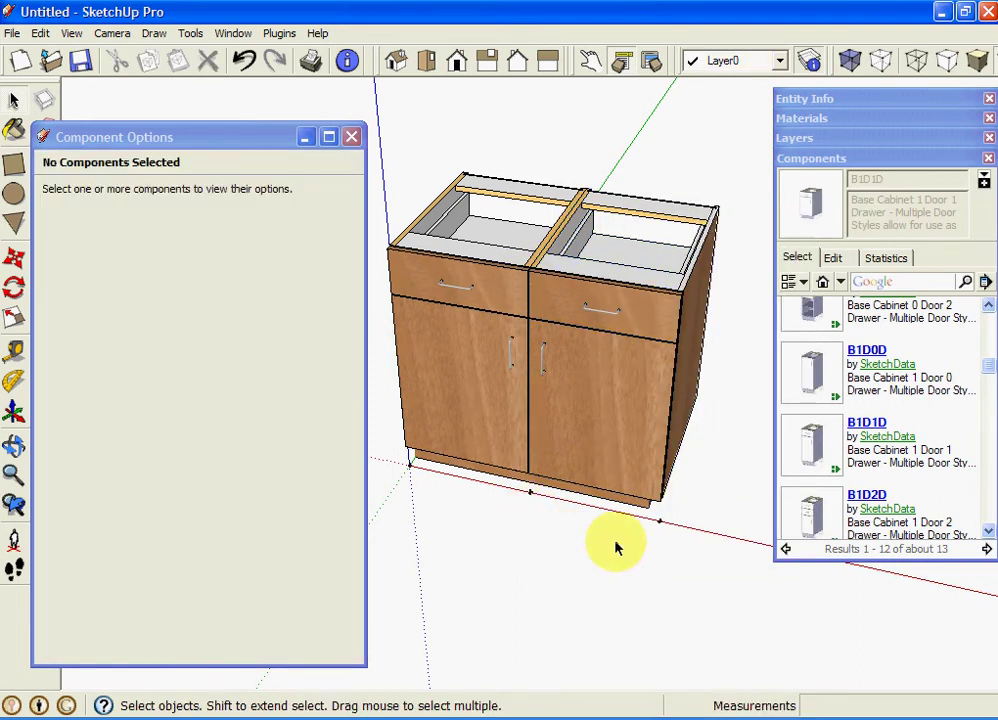
pyautogui.moveTo(617, 545); pyautogui.dragTo(500, 333)
pyautogui.click(279, 33)
# - Apply a 6" Case Toekick Height to both cabinets via SketchData Attribute Update (simple)
pyautogui.moveTo(312, 127)
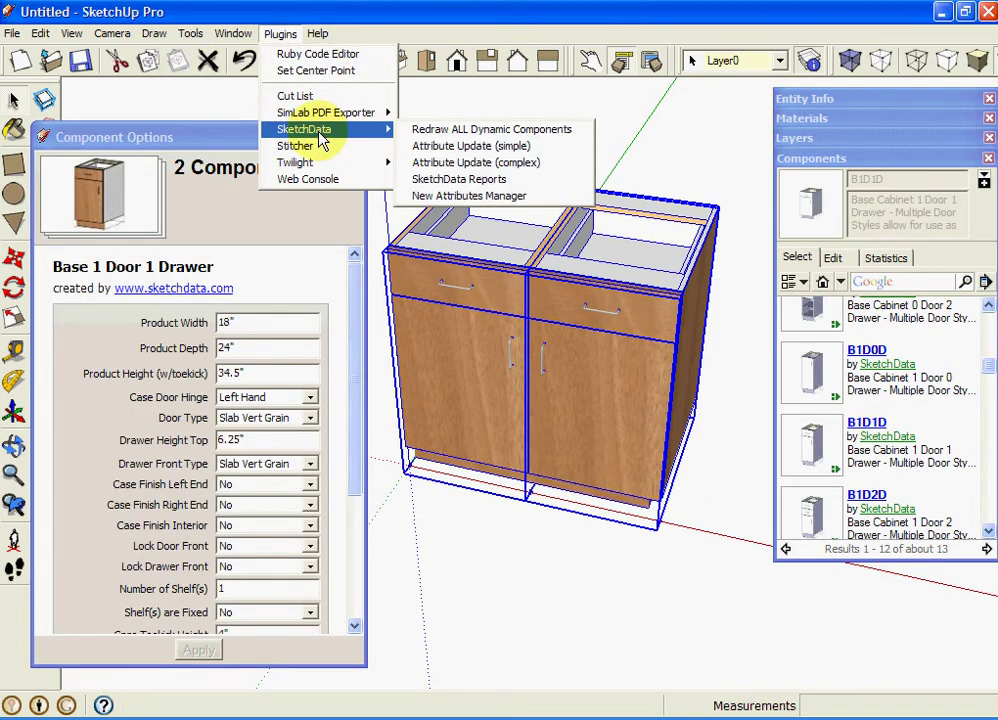
pyautogui.click(490, 150)
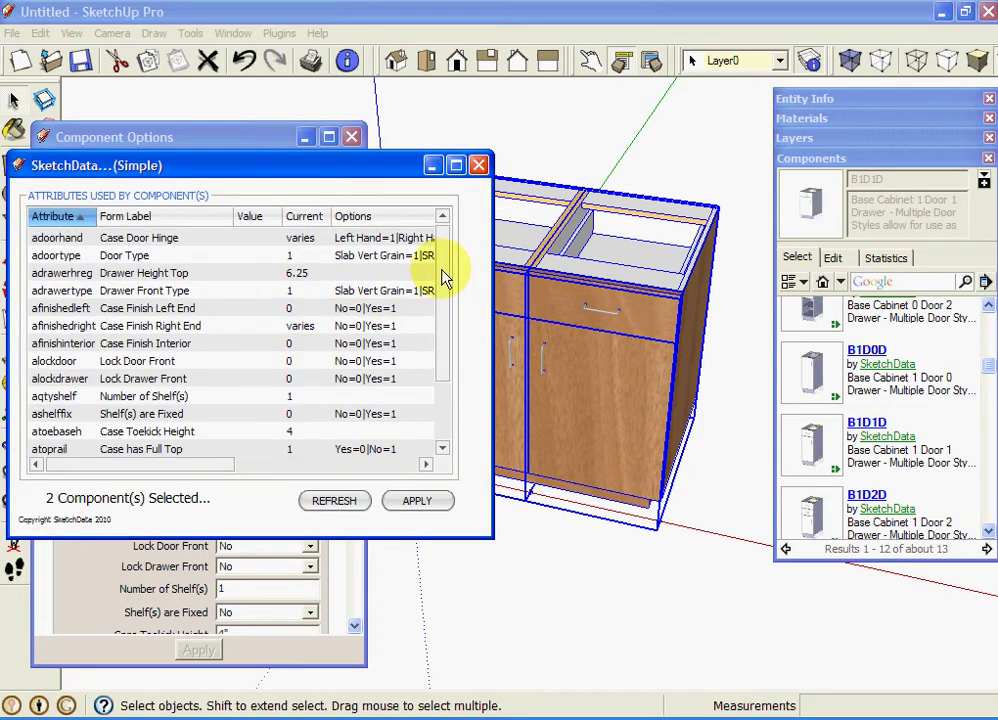
pyautogui.scroll(-2, 448, 301)
pyautogui.scroll(1, 448, 330)
pyautogui.scroll(-1, 448, 303)
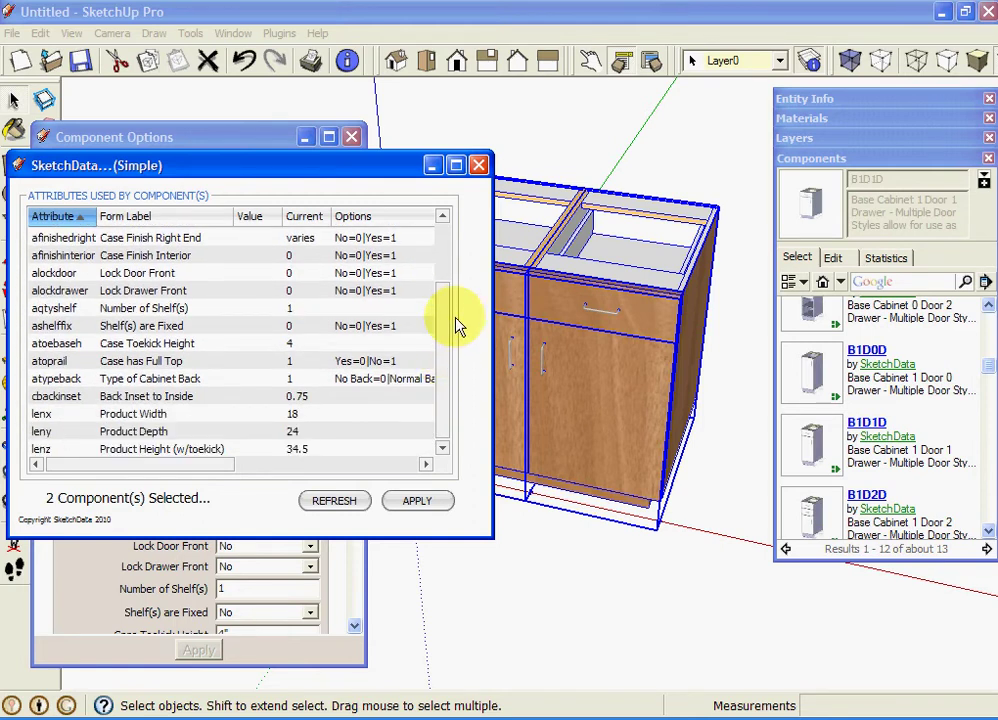
pyautogui.click(252, 344)
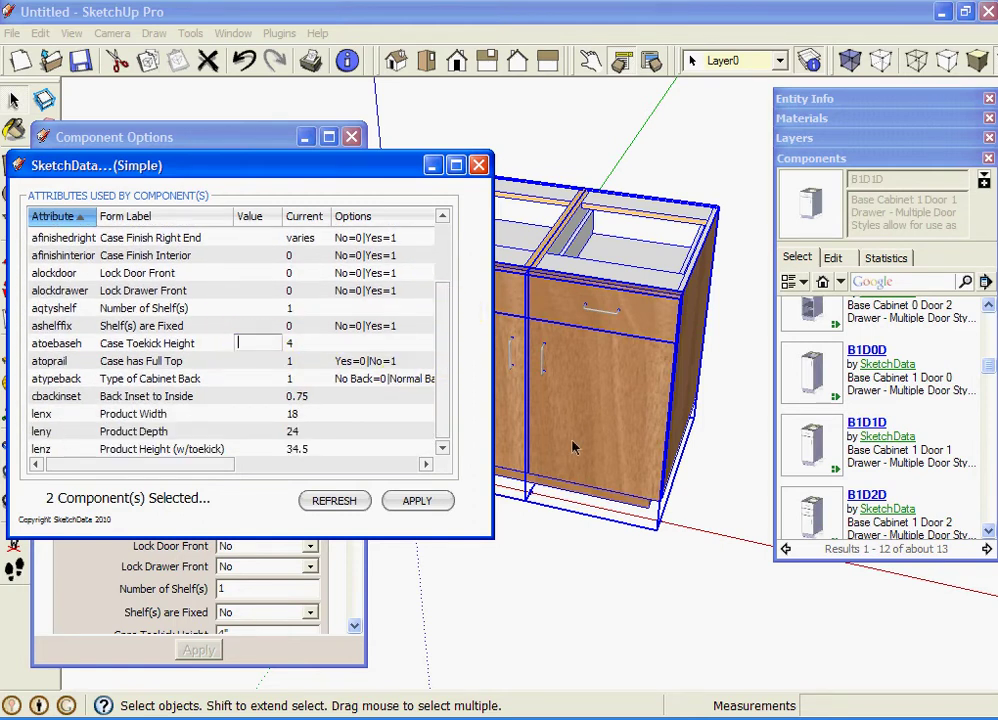
pyautogui.write('6')
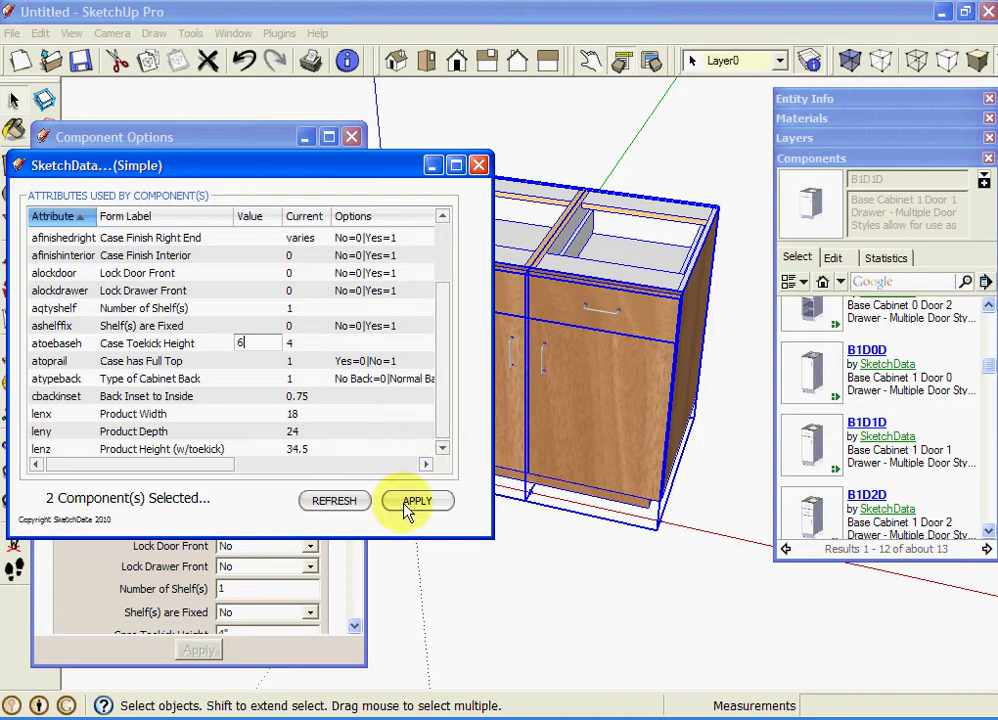
pyautogui.click(410, 501)
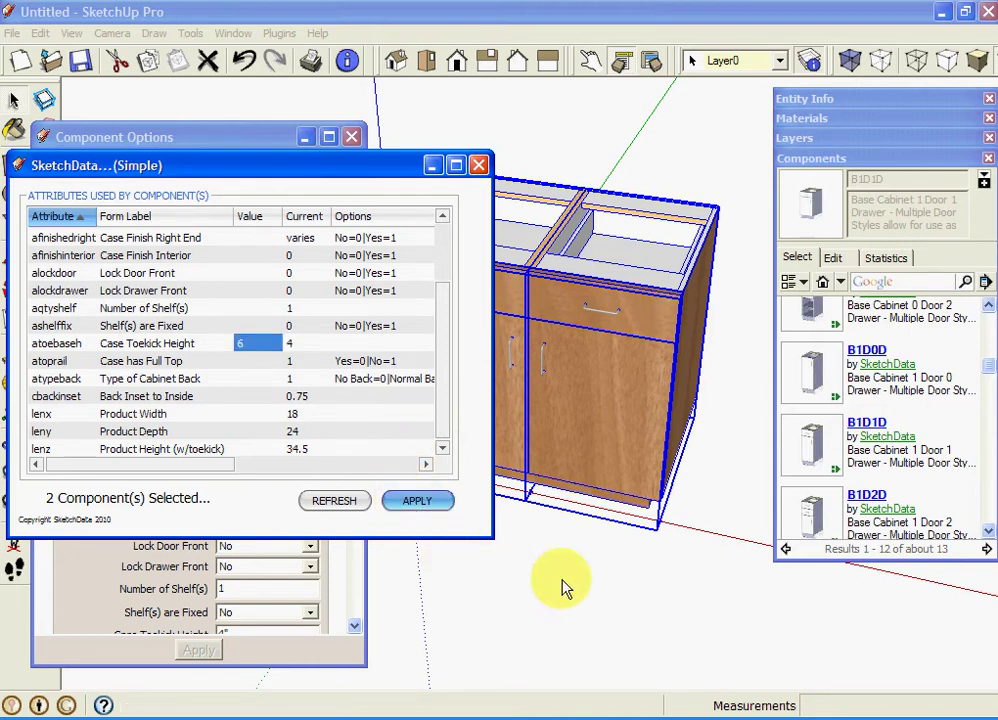
pyautogui.moveTo(557, 568); pyautogui.dragTo(590, 461, button='middle')
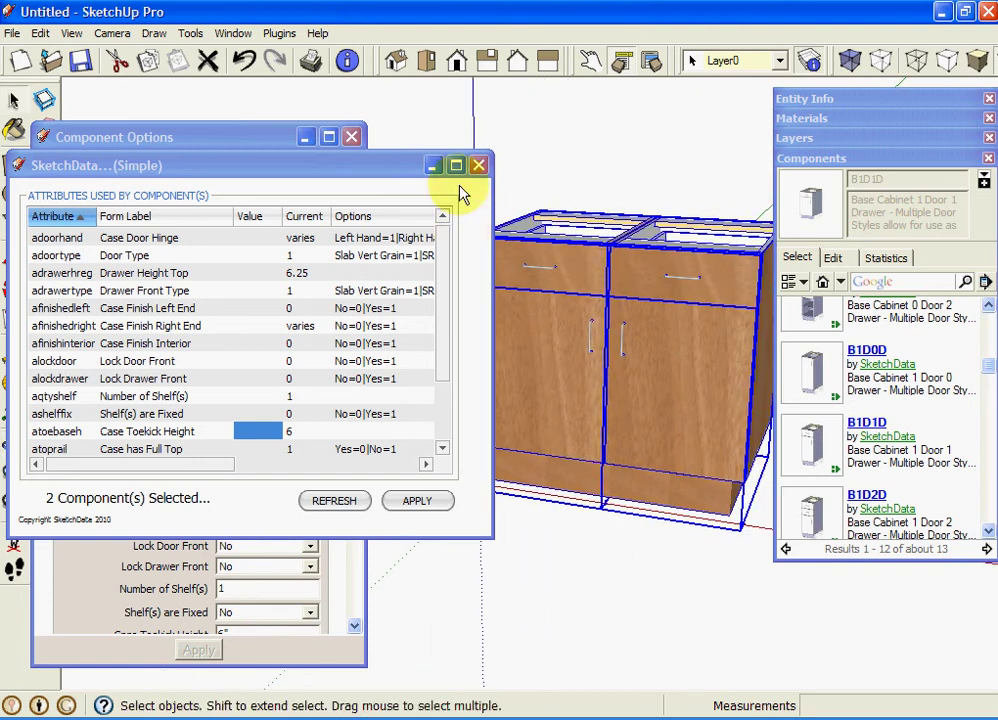
# - Close the simple attribute window and dismiss the No Components alert from the complex update
pyautogui.click(479, 166)
pyautogui.click(280, 33)
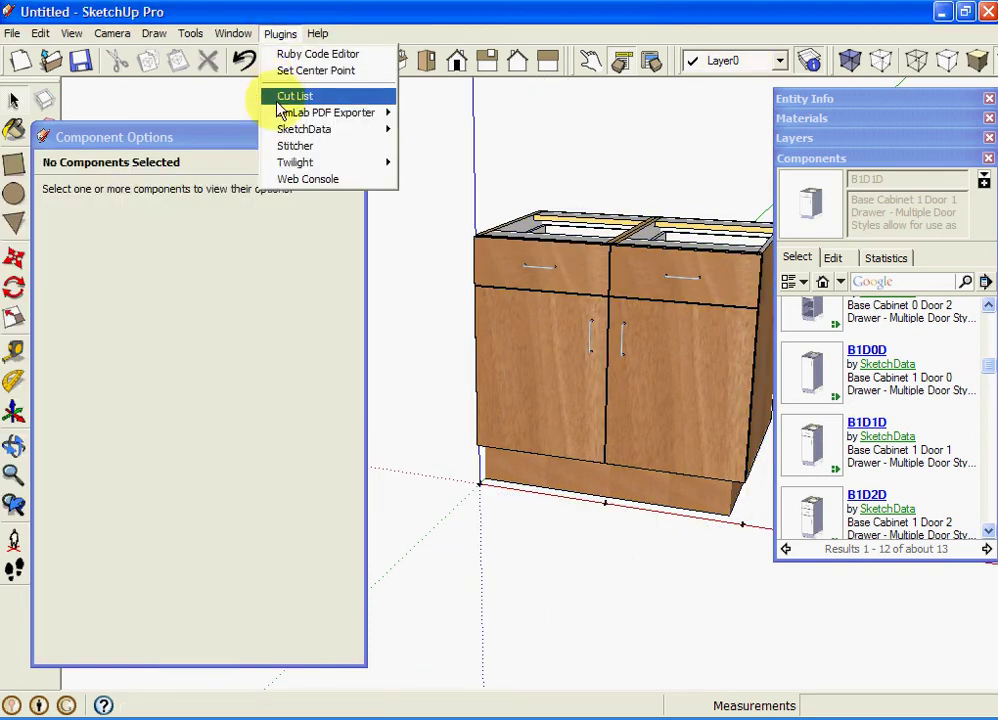
pyautogui.moveTo(289, 131)
pyautogui.click(445, 162)
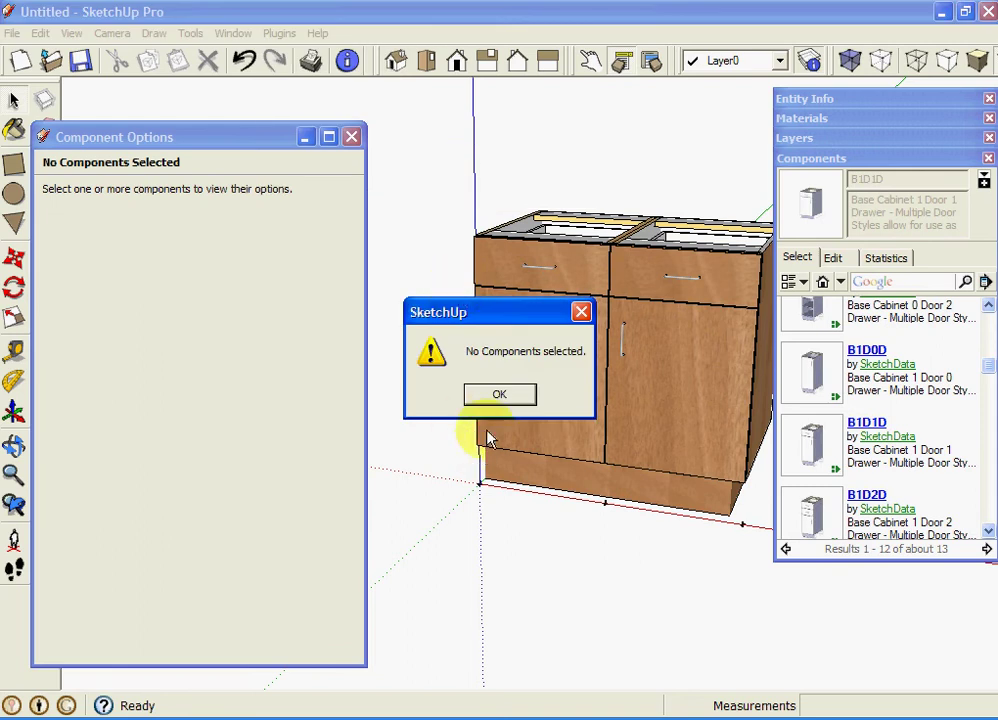
pyautogui.click(510, 398)
# - Crossing-select both cabinets again and bring up the Plugins menu
pyautogui.moveTo(622, 500); pyautogui.dragTo(586, 410)
pyautogui.moveTo(586, 410); pyautogui.dragTo(521, 439, button='middle')
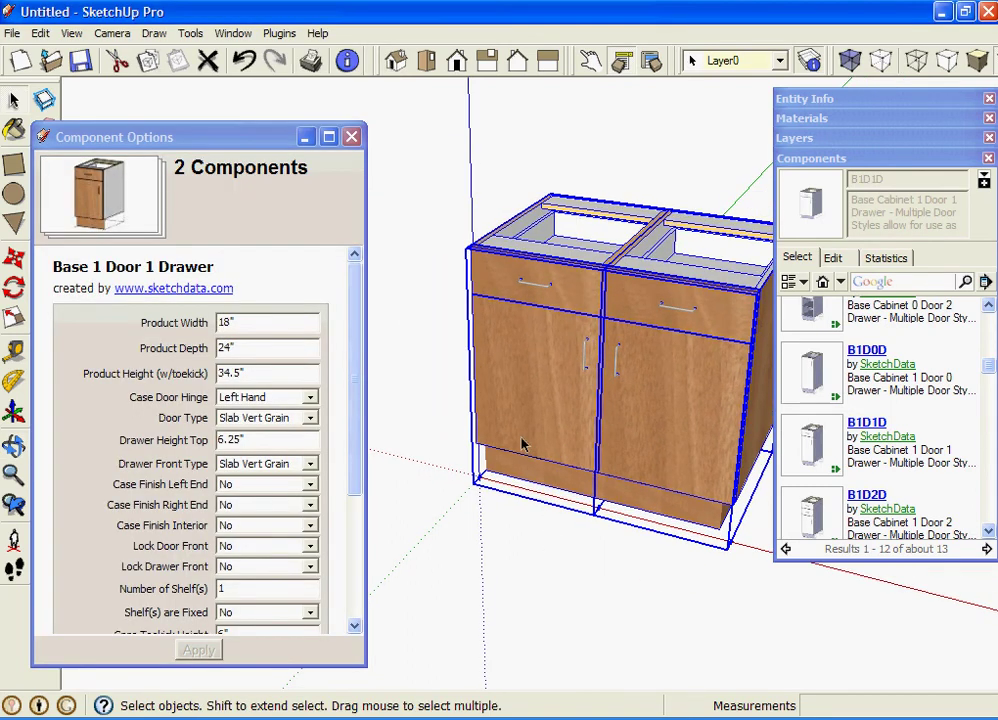
pyautogui.click(280, 33)
# - Enter .625 for msidethick, mshelfthick, mtopthick and mbottomthick in Attribute Update (complex) and apply
pyautogui.moveTo(295, 135)
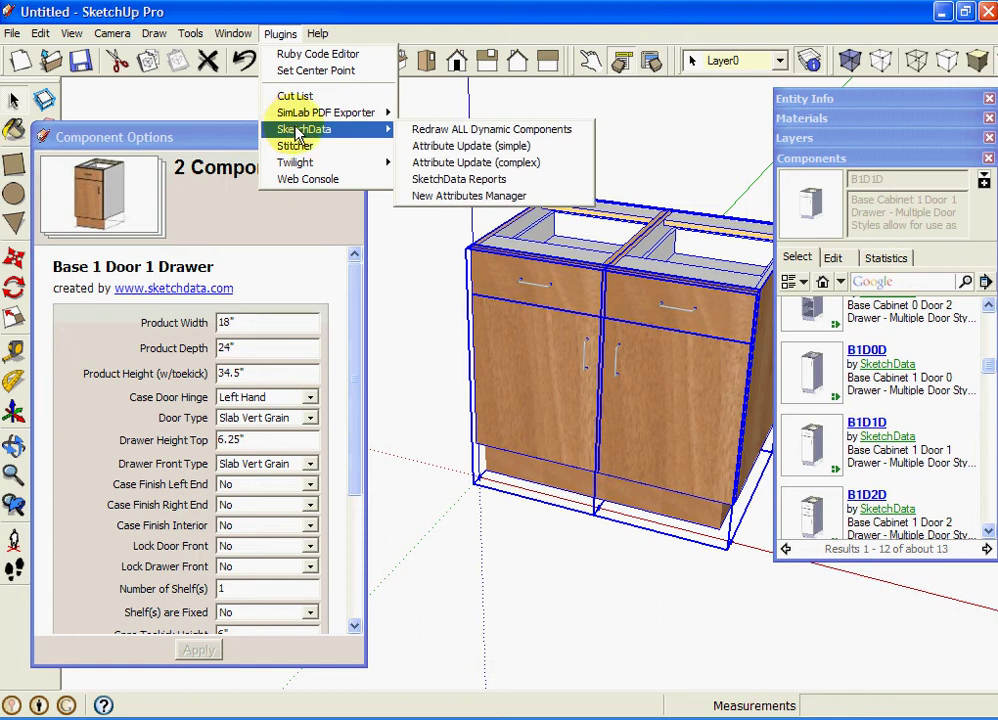
pyautogui.click(482, 164)
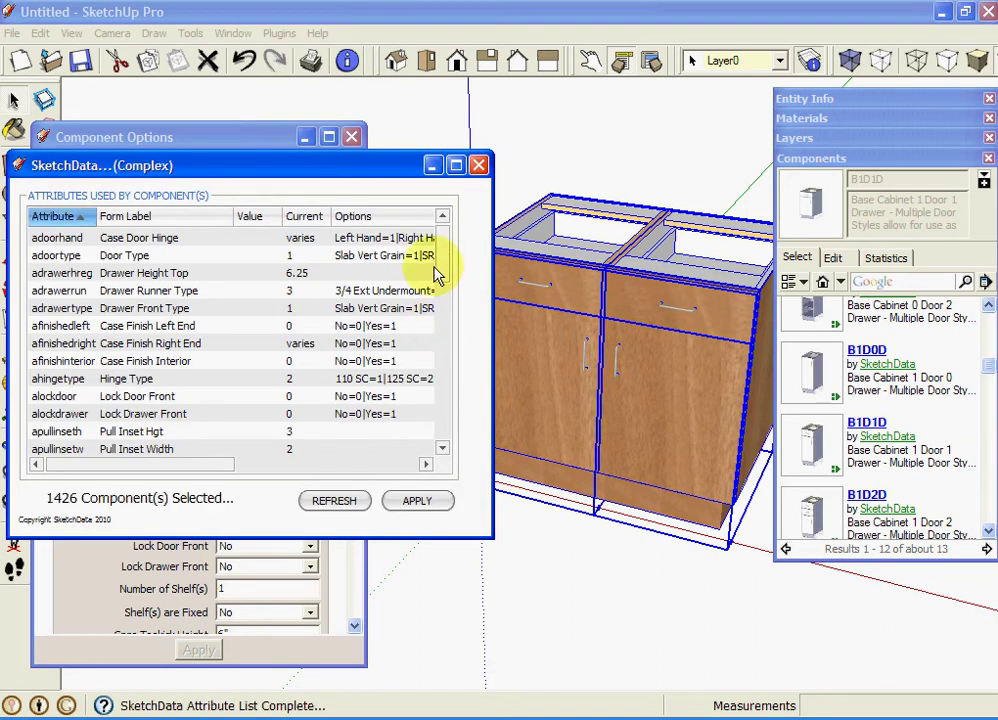
pyautogui.moveTo(437, 272); pyautogui.dragTo(445, 415)
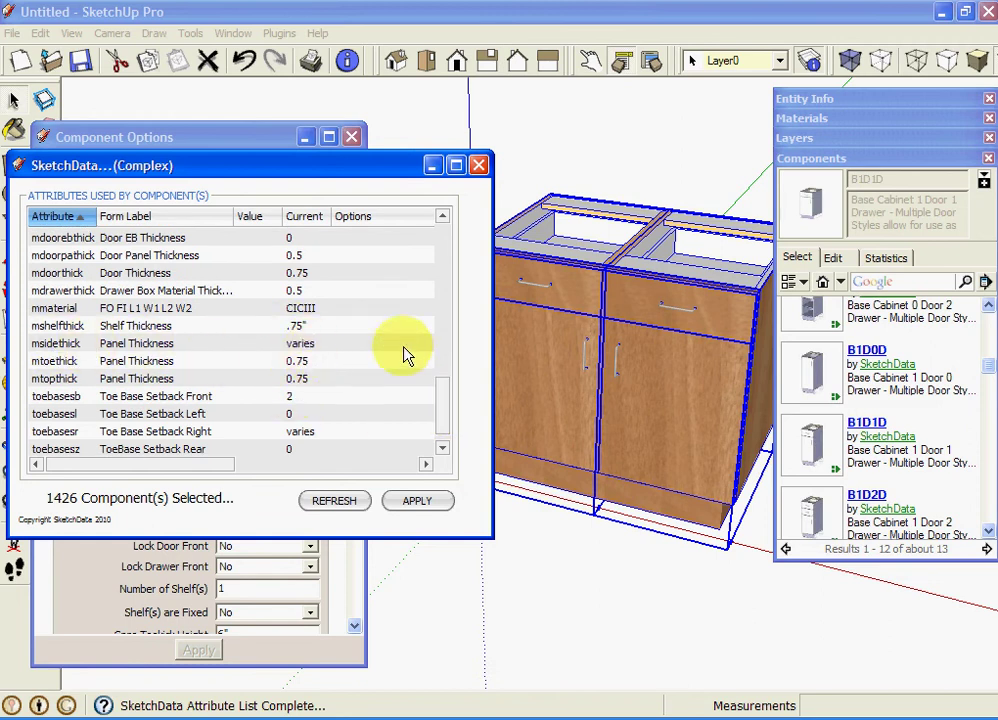
pyautogui.click(258, 343)
pyautogui.write('.625')
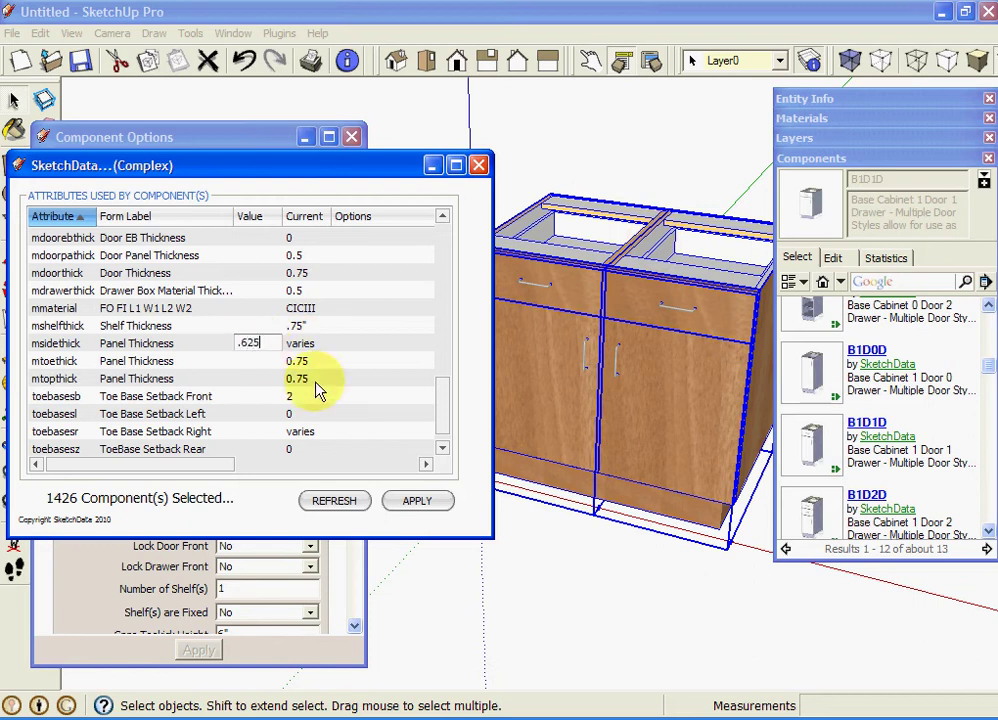
pyautogui.click(258, 325)
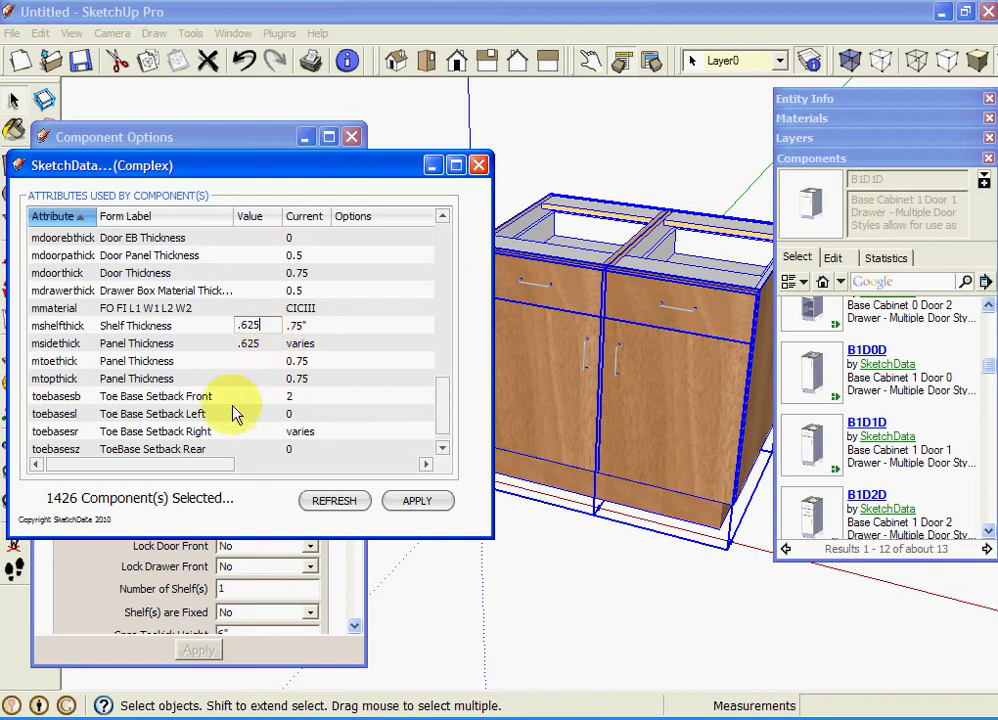
pyautogui.click(258, 378)
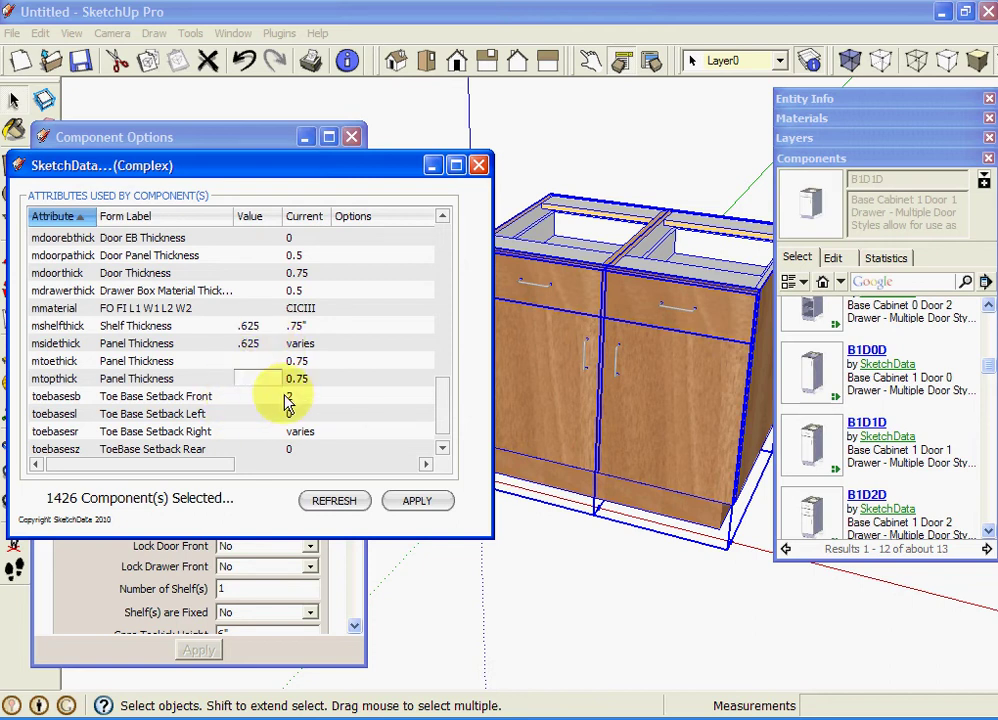
pyautogui.scroll(2, 443, 397)
pyautogui.click(262, 263)
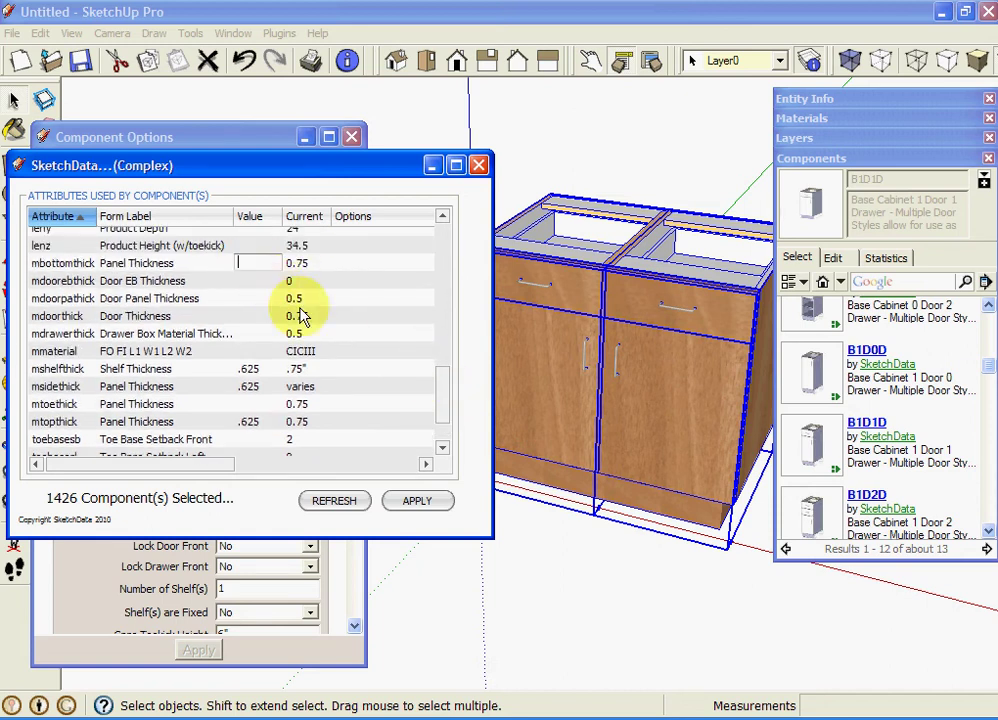
pyautogui.write('.625')
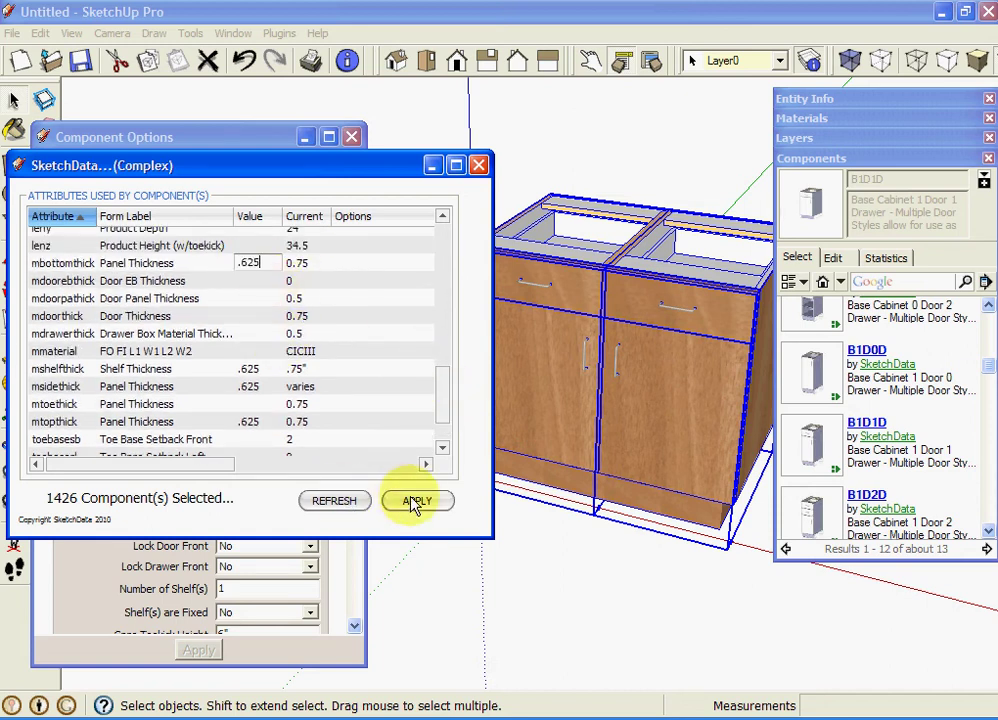
pyautogui.click(415, 502)
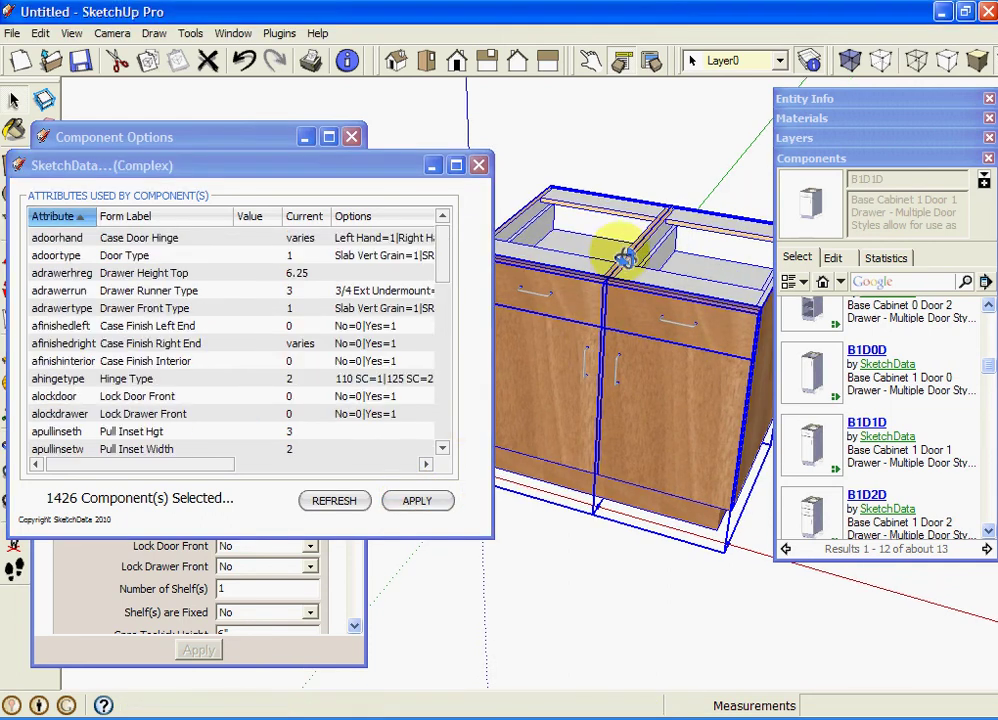
# - Close the SketchData Complex window and orbit to inspect the two updated wood base cabinets
pyautogui.click(479, 166)
pyautogui.moveTo(630, 508)
pyautogui.mouseDown(button='middle')
pyautogui.moveTo(595, 403)
pyautogui.moveTo(556, 387)
pyautogui.moveTo(474, 553)
pyautogui.moveTo(544, 553)
pyautogui.moveTo(716, 444)
pyautogui.mouseUp(button='middle')
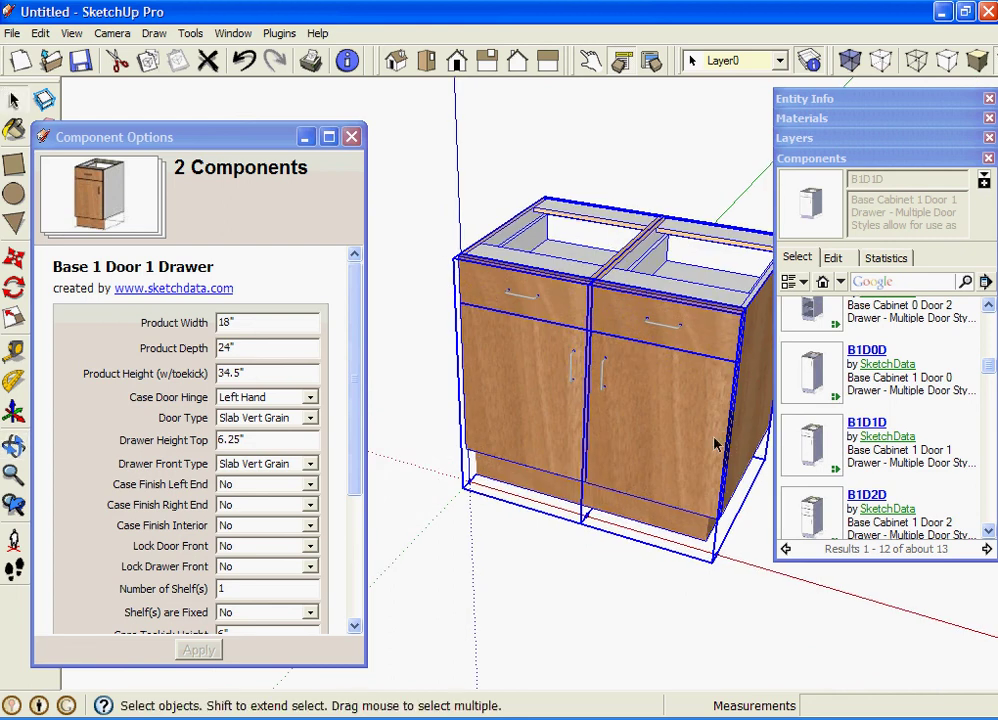